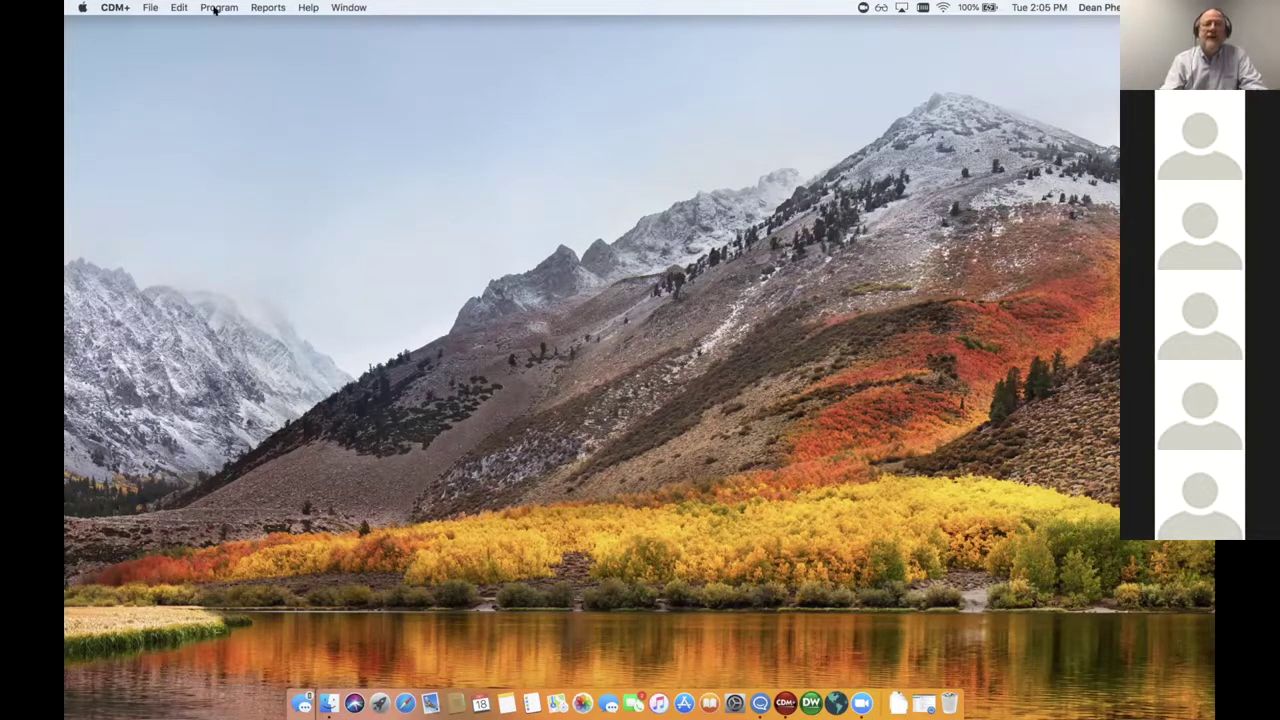
- Review the payroll options in the CDM+ System preferences and leave without saving
click(110, 8)
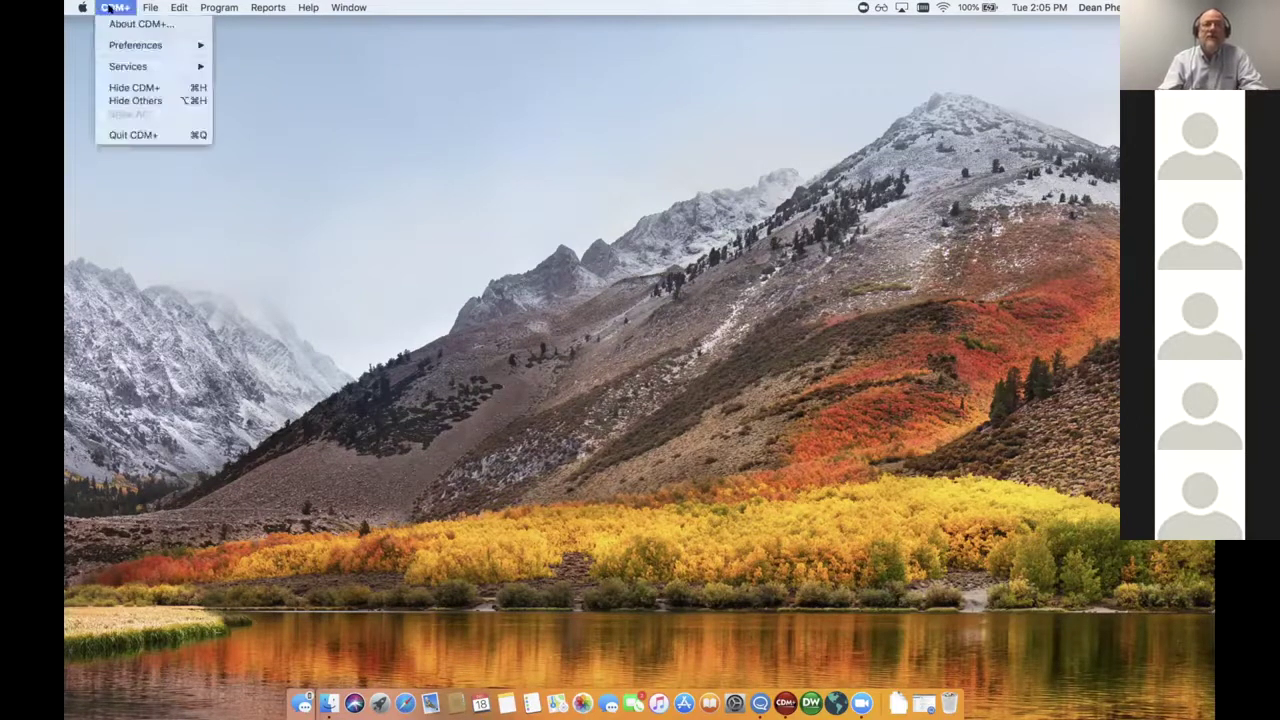
mouse_move(128, 45)
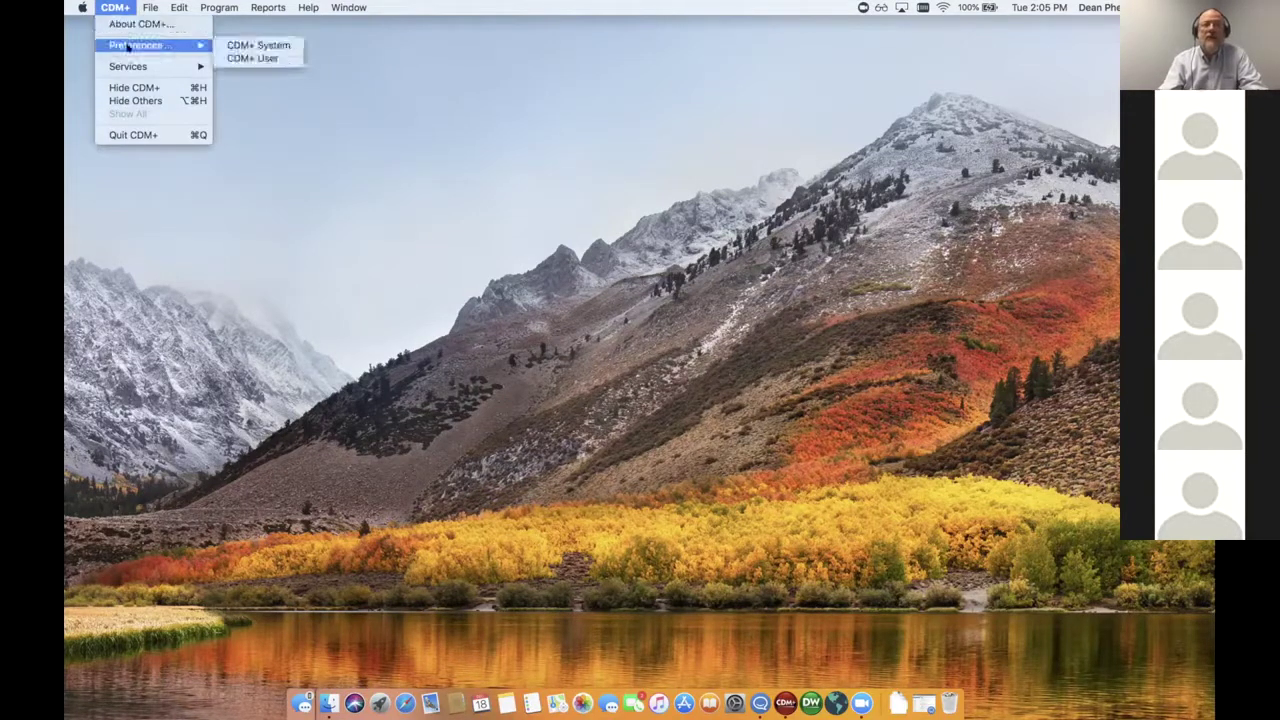
click(256, 45)
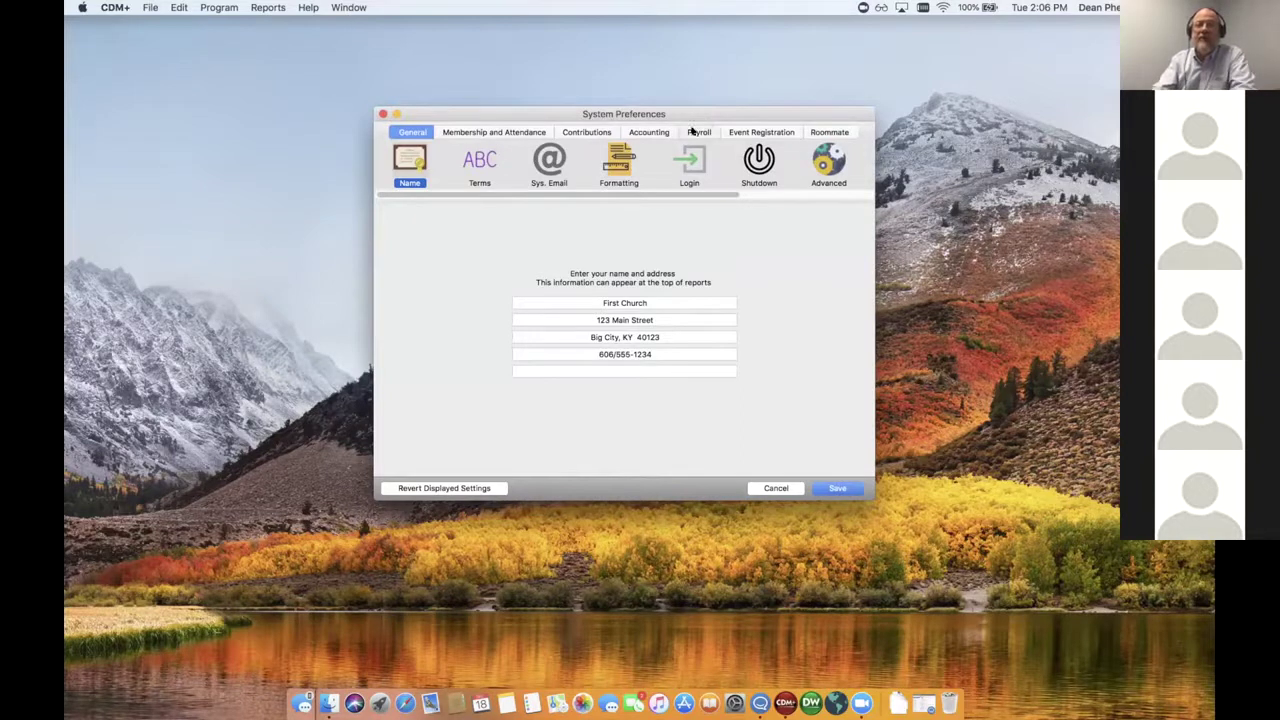
click(692, 133)
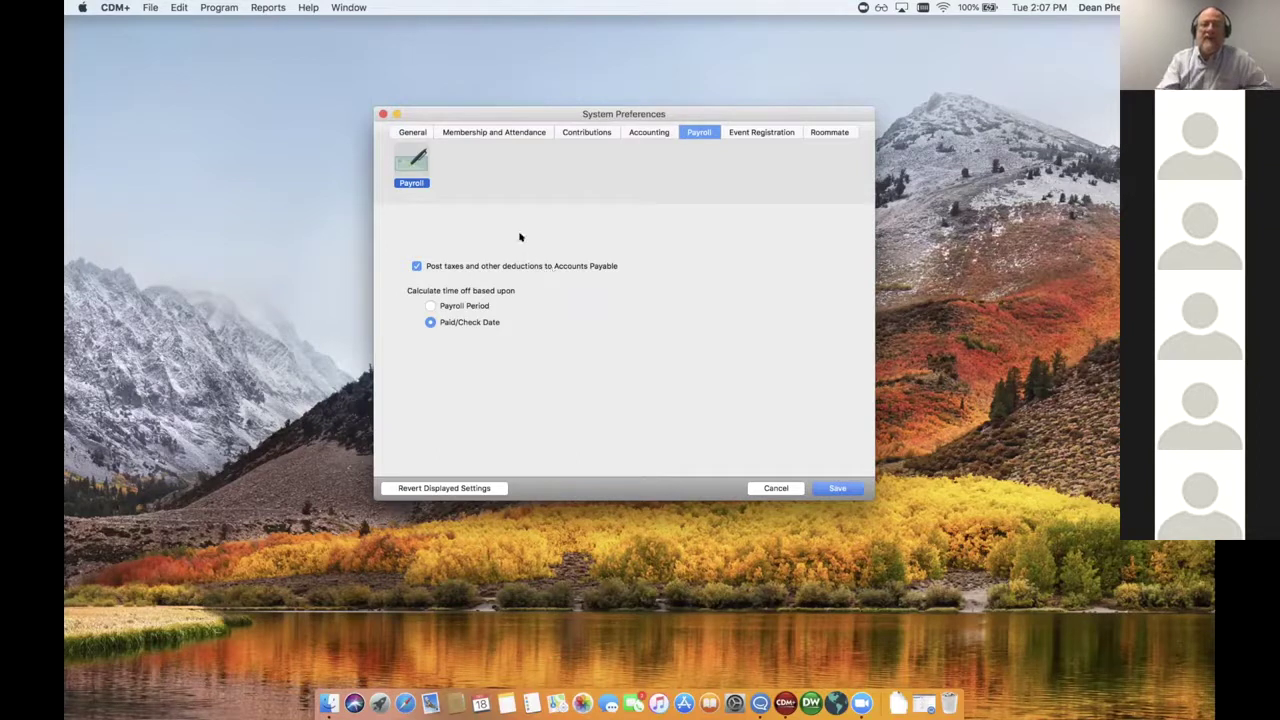
click(776, 488)
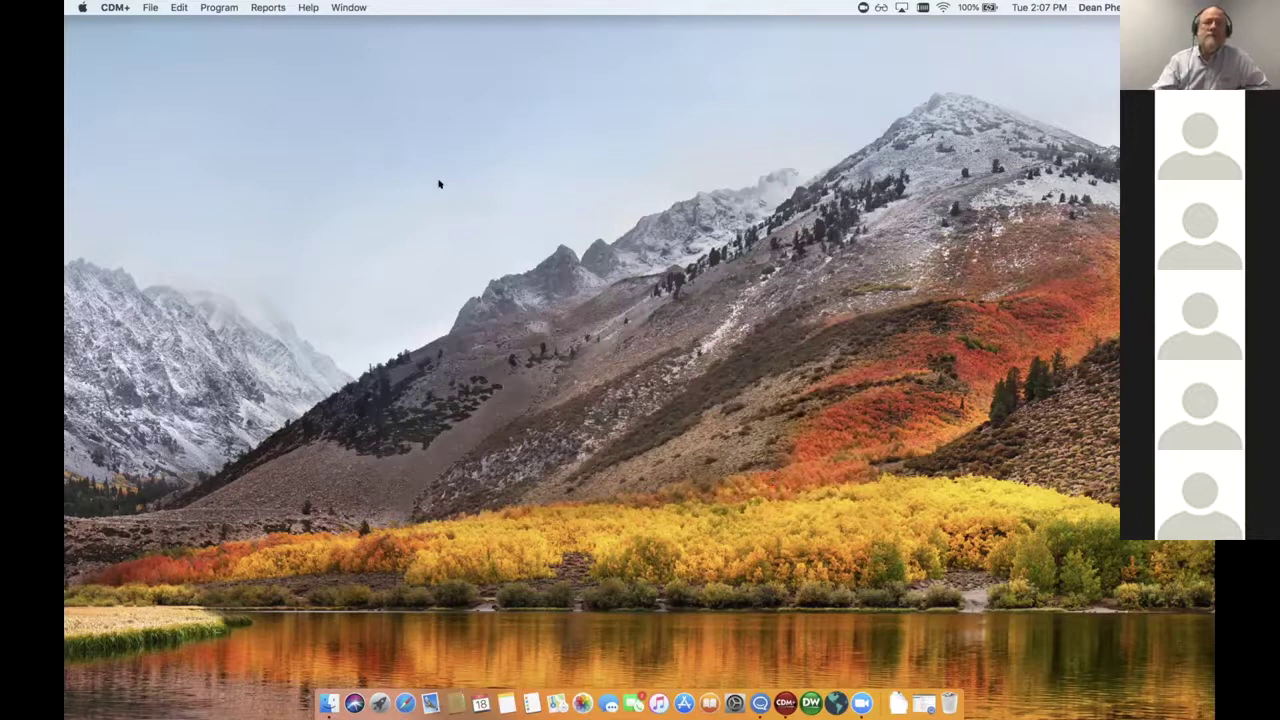
- Open Payer Records, show all payers, review the church's payer record and close the window
click(218, 8)
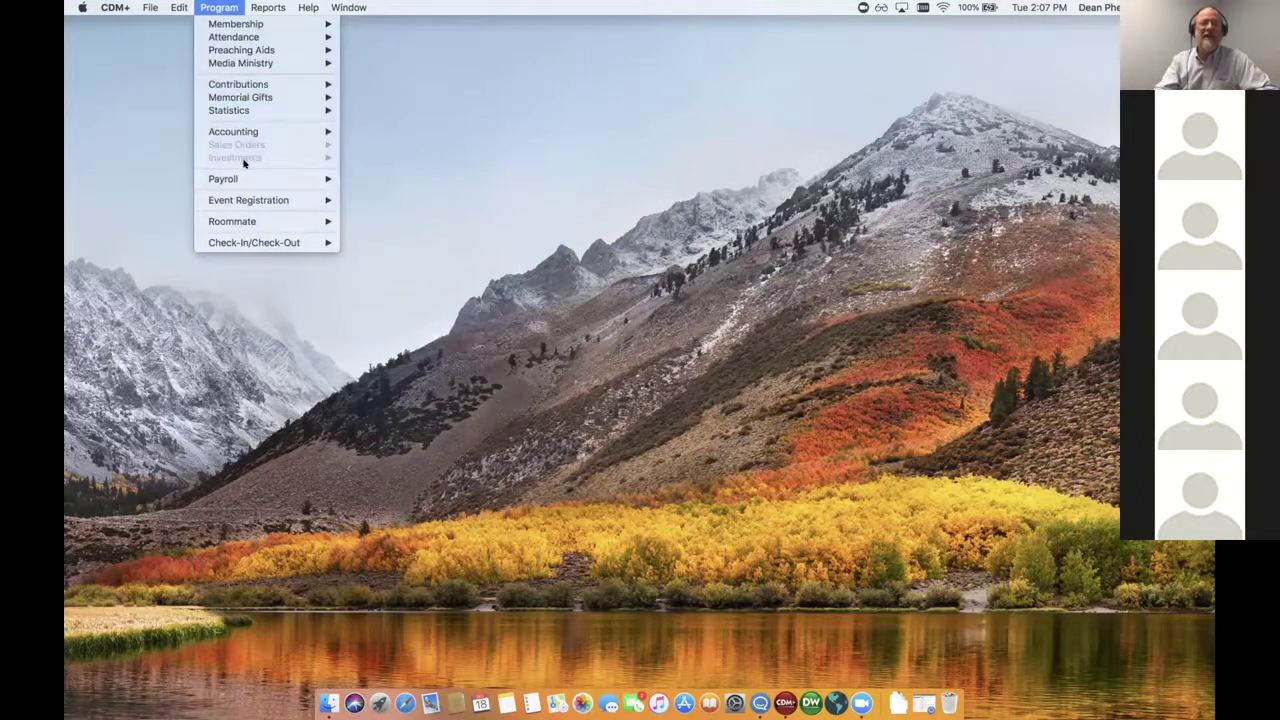
mouse_move(226, 180)
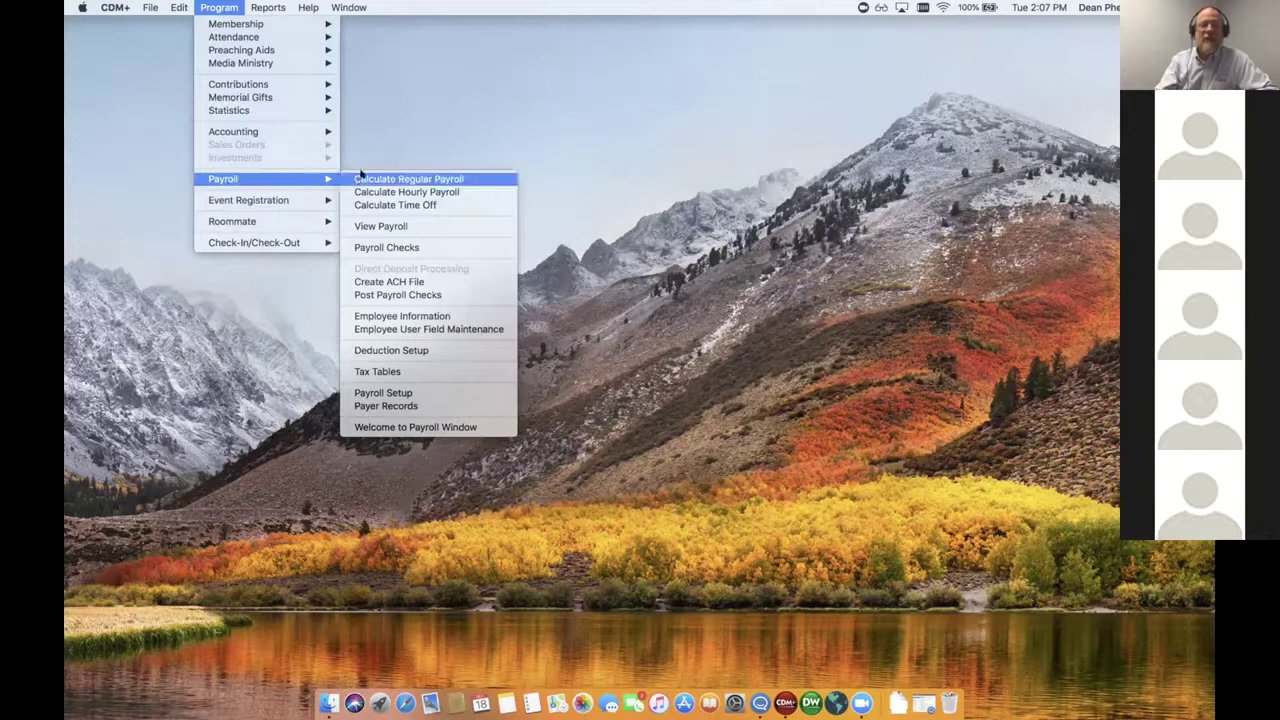
click(388, 405)
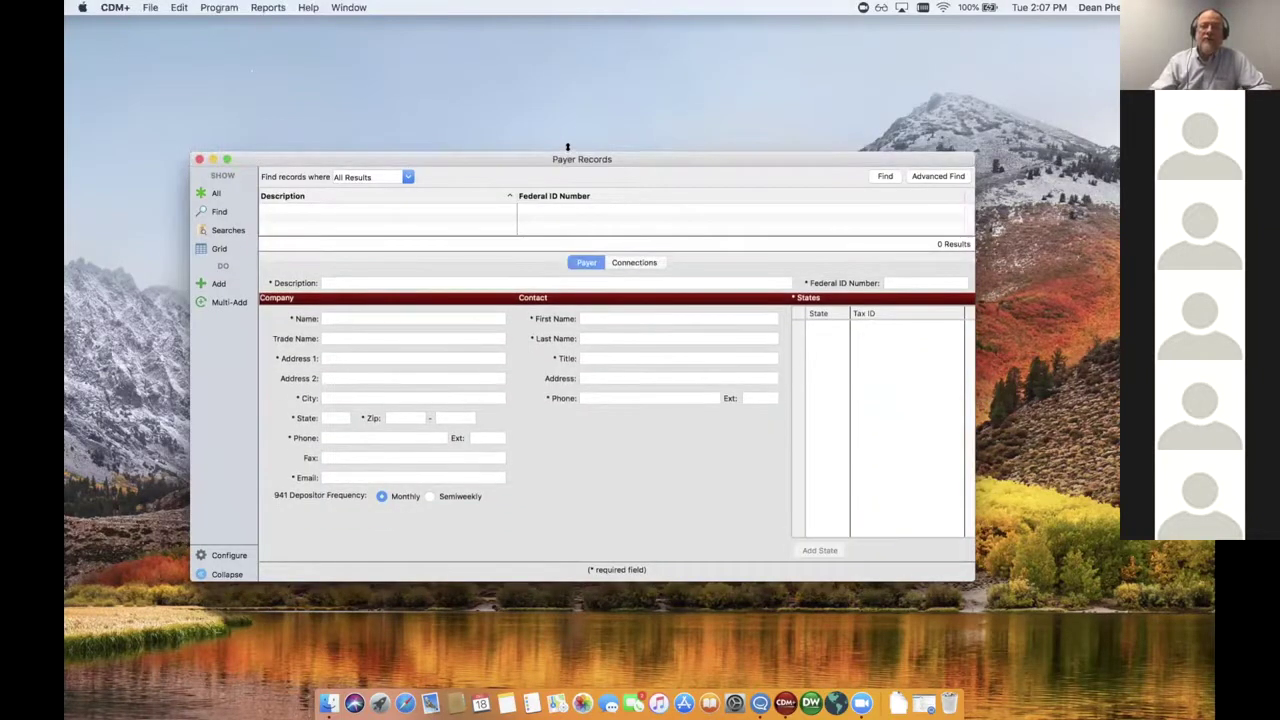
drag(568, 152, 573, 83)
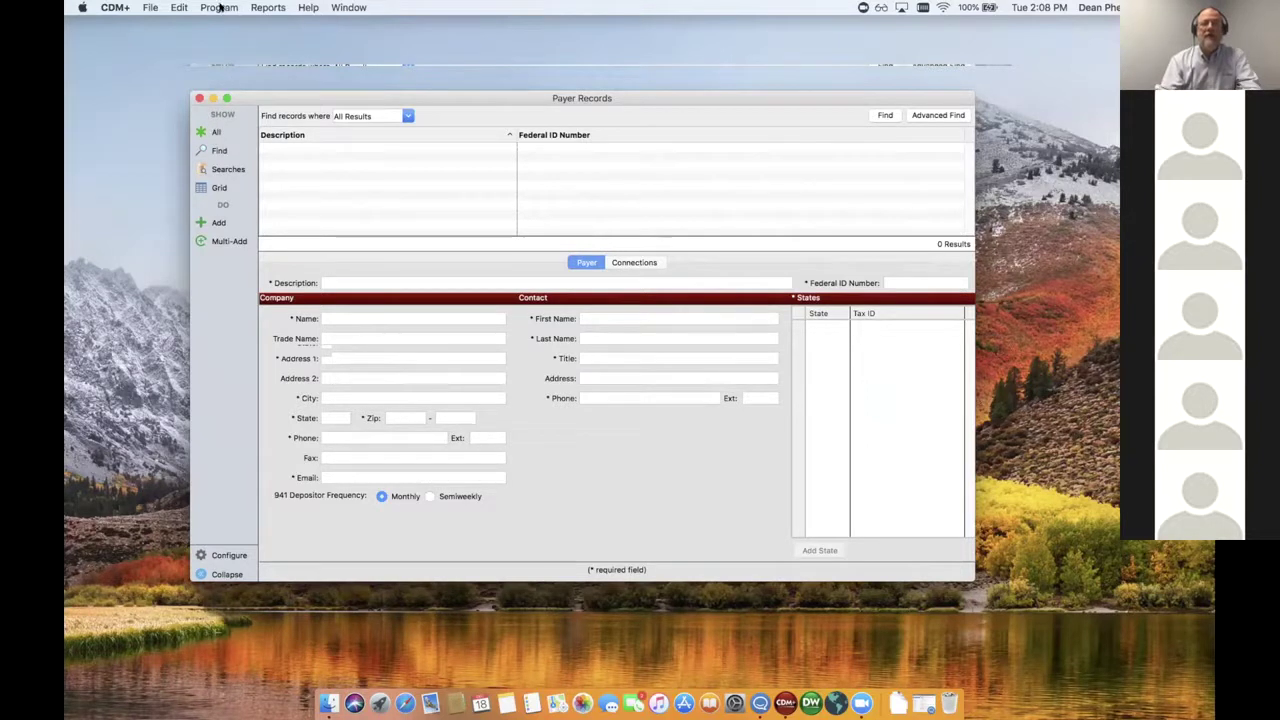
click(217, 132)
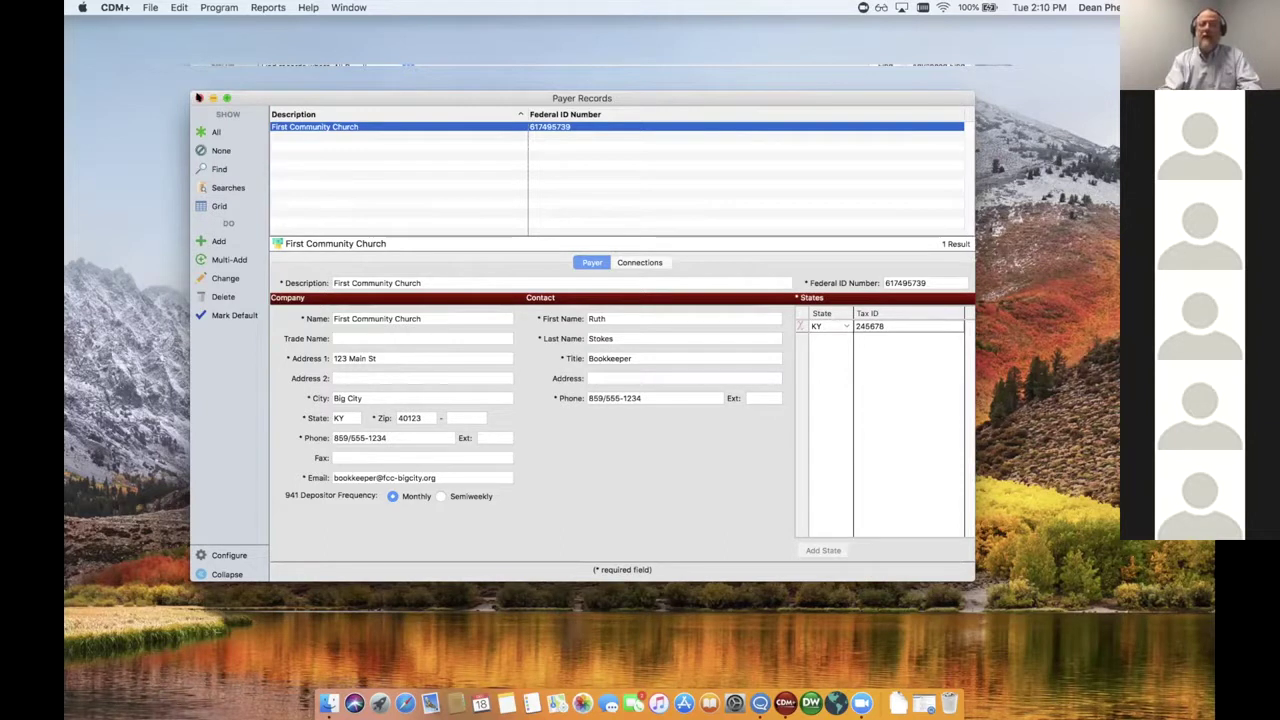
click(198, 97)
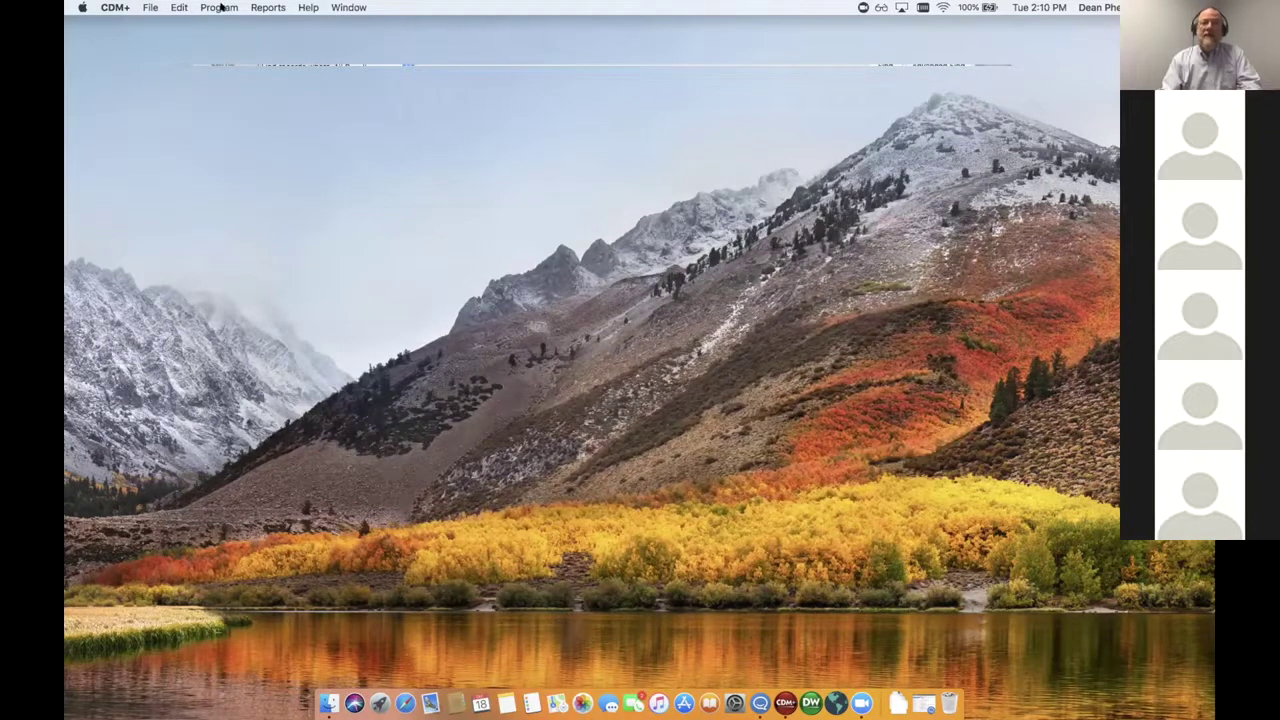
- Open the payroll Employee Information window, list all employees and move the window aside
click(221, 7)
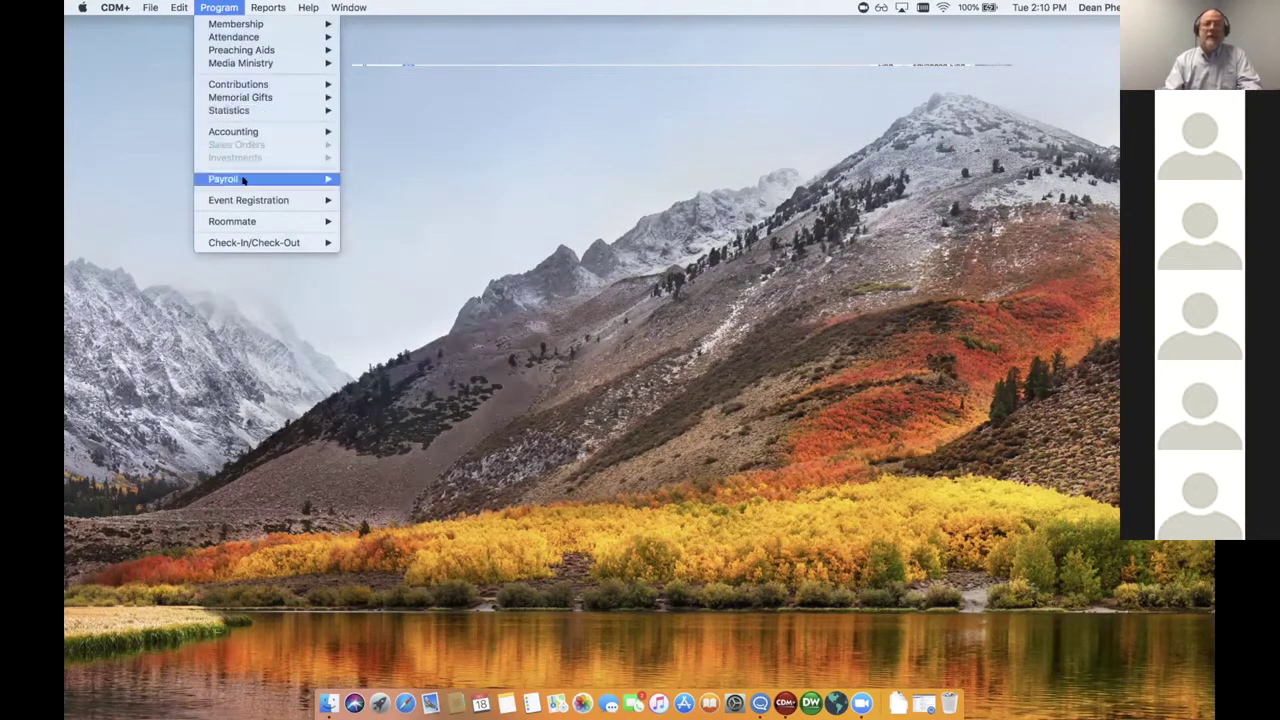
mouse_move(245, 179)
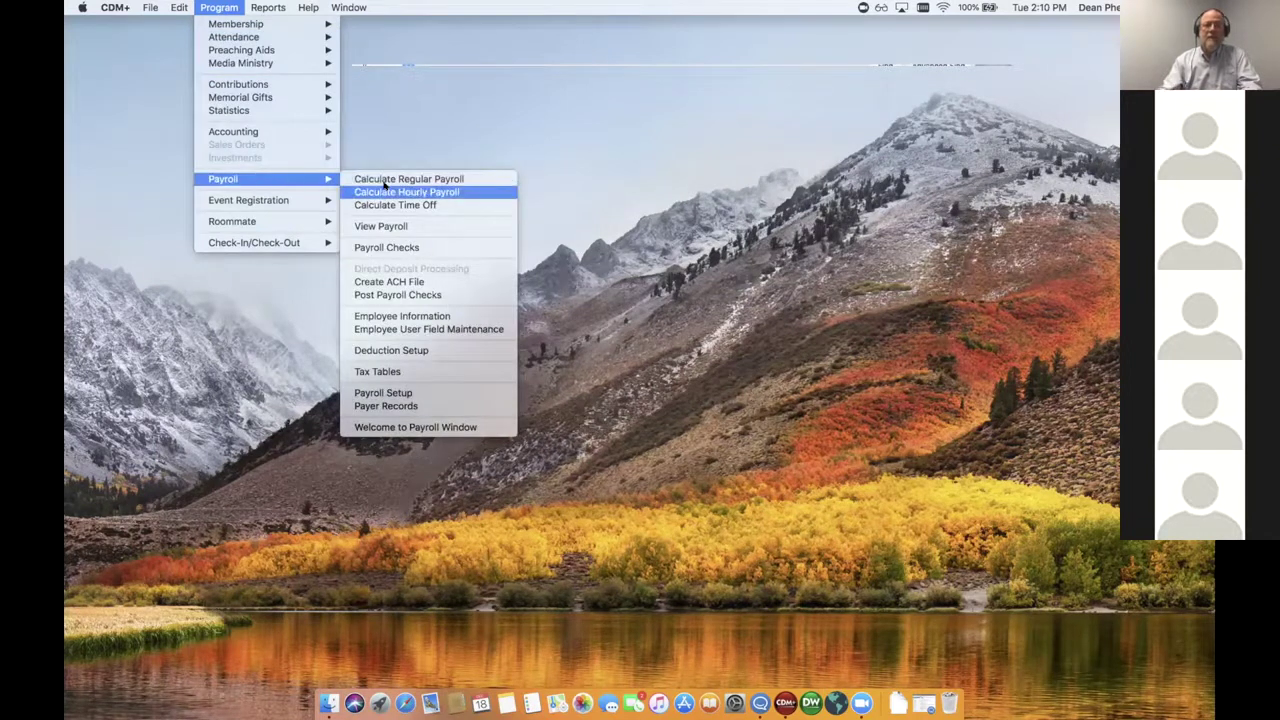
click(406, 317)
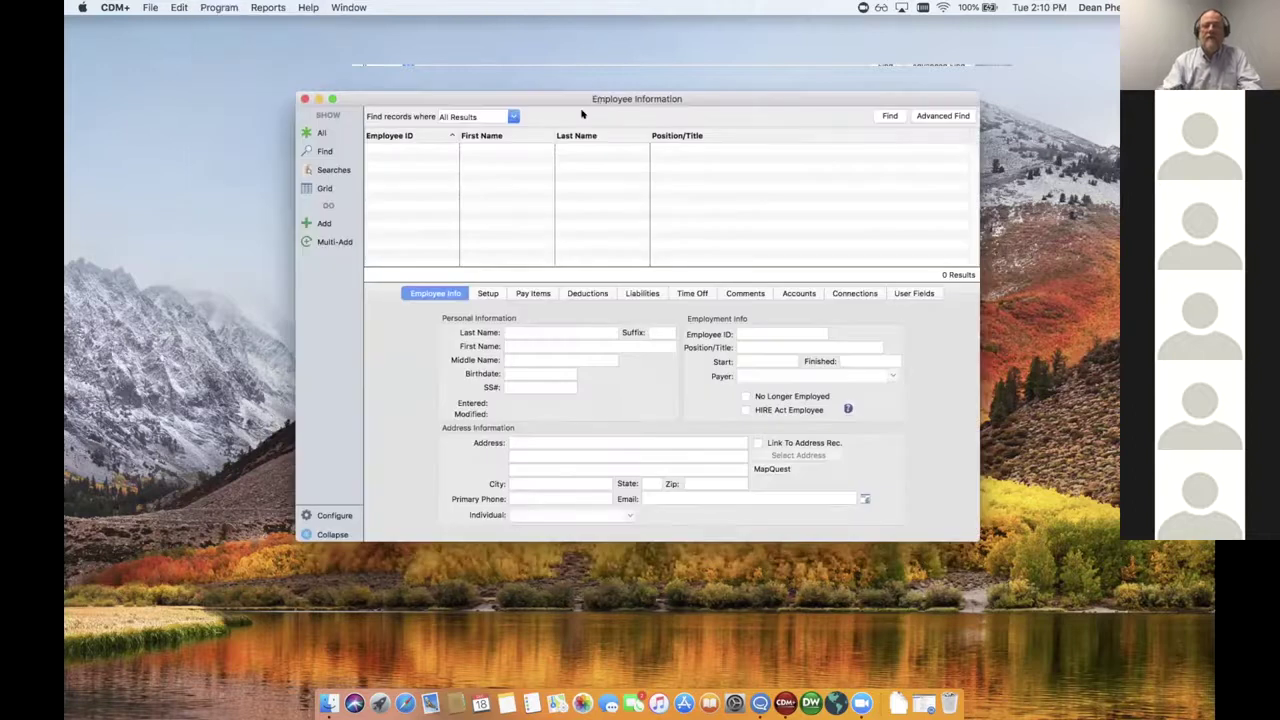
click(320, 132)
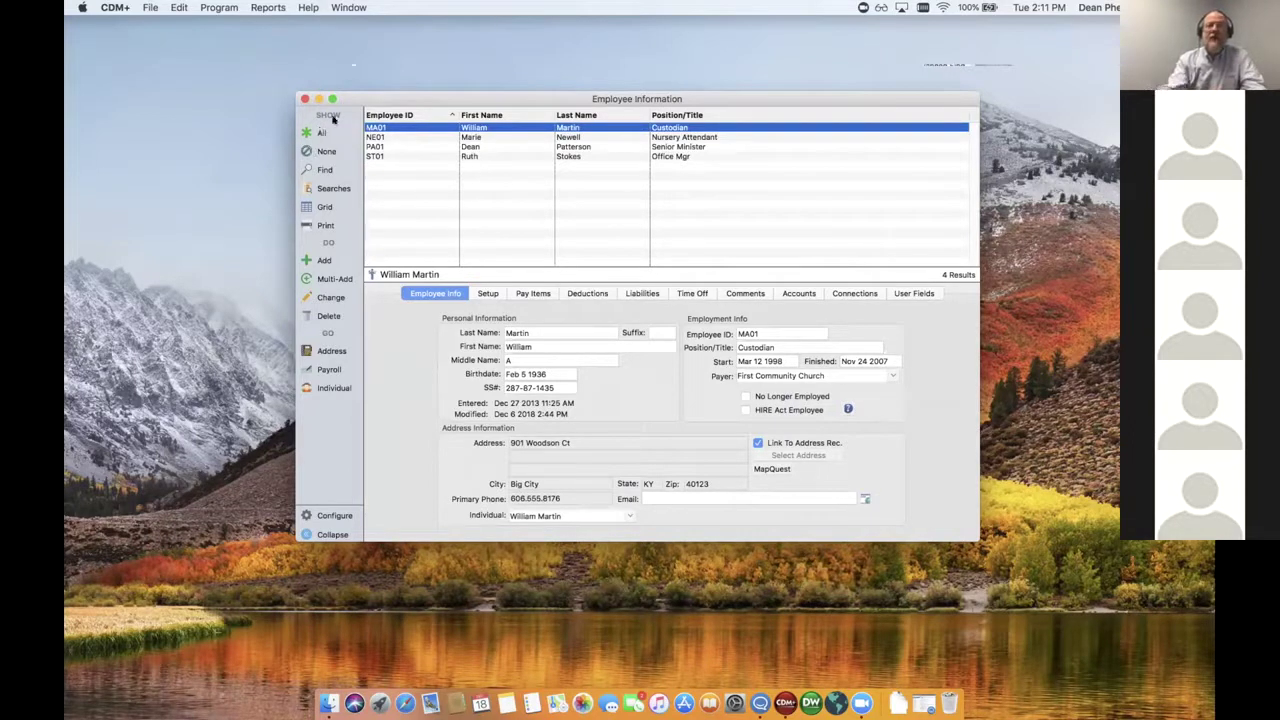
drag(406, 97, 70, 95)
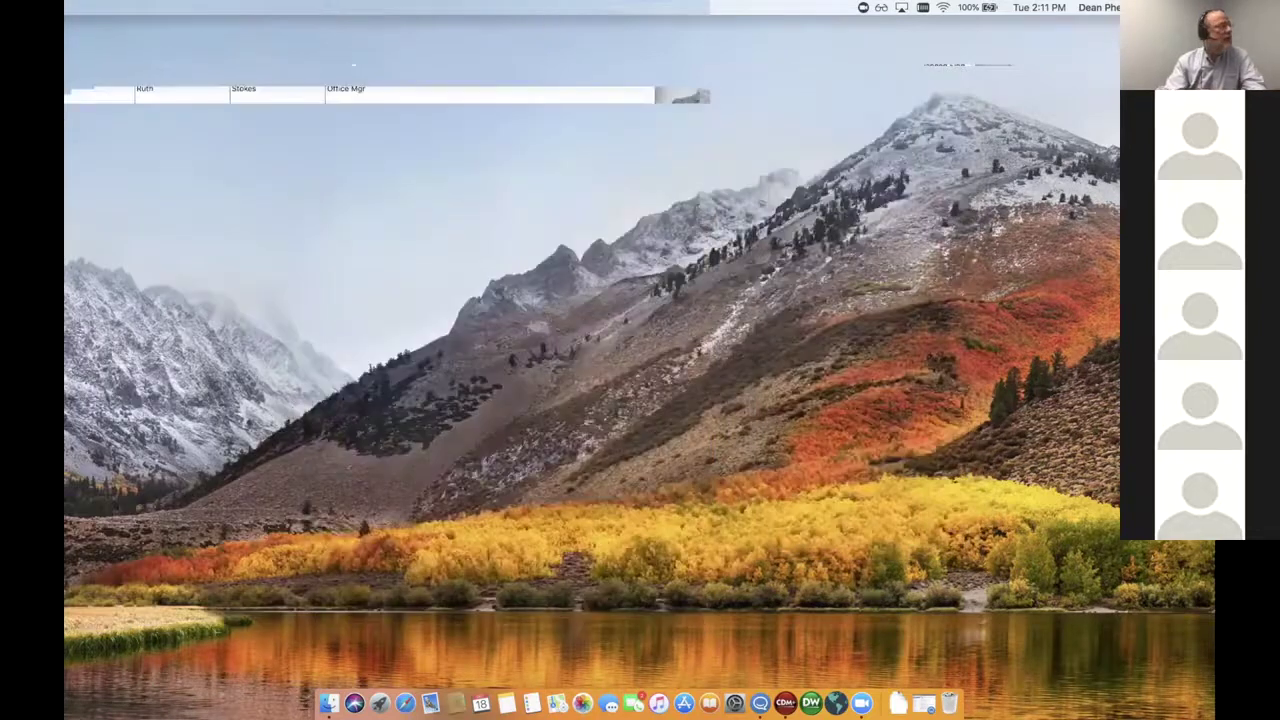
click(430, 135)
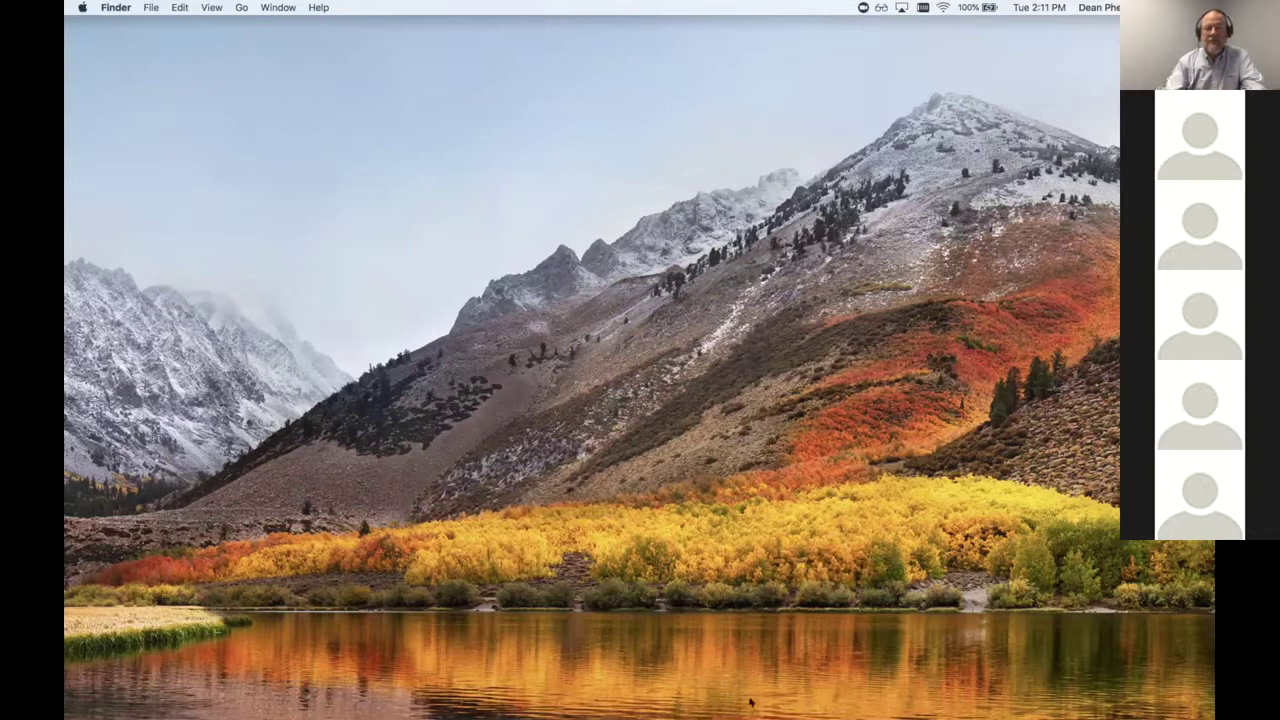
- Return to CDM+ and review the federal, FICA/Medicare, state and local tax payable accounts in the Chart of Accounts
click(786, 704)
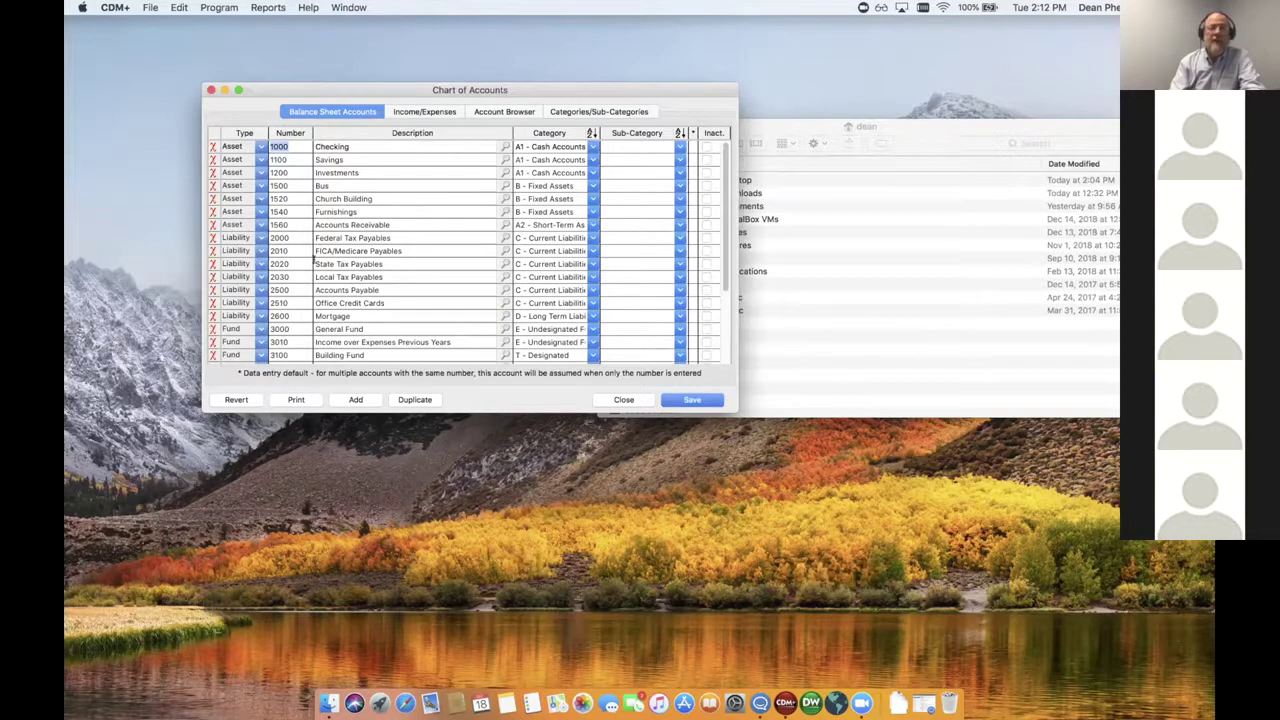
click(398, 236)
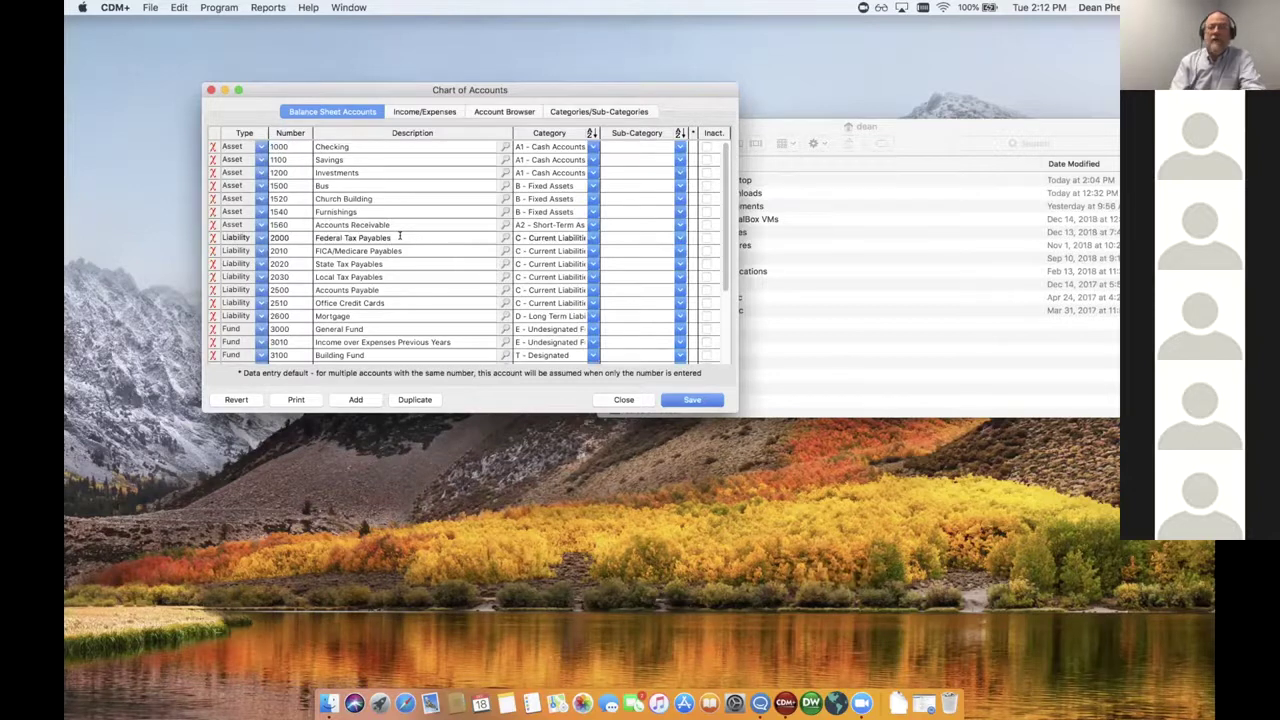
drag(405, 236, 311, 238)
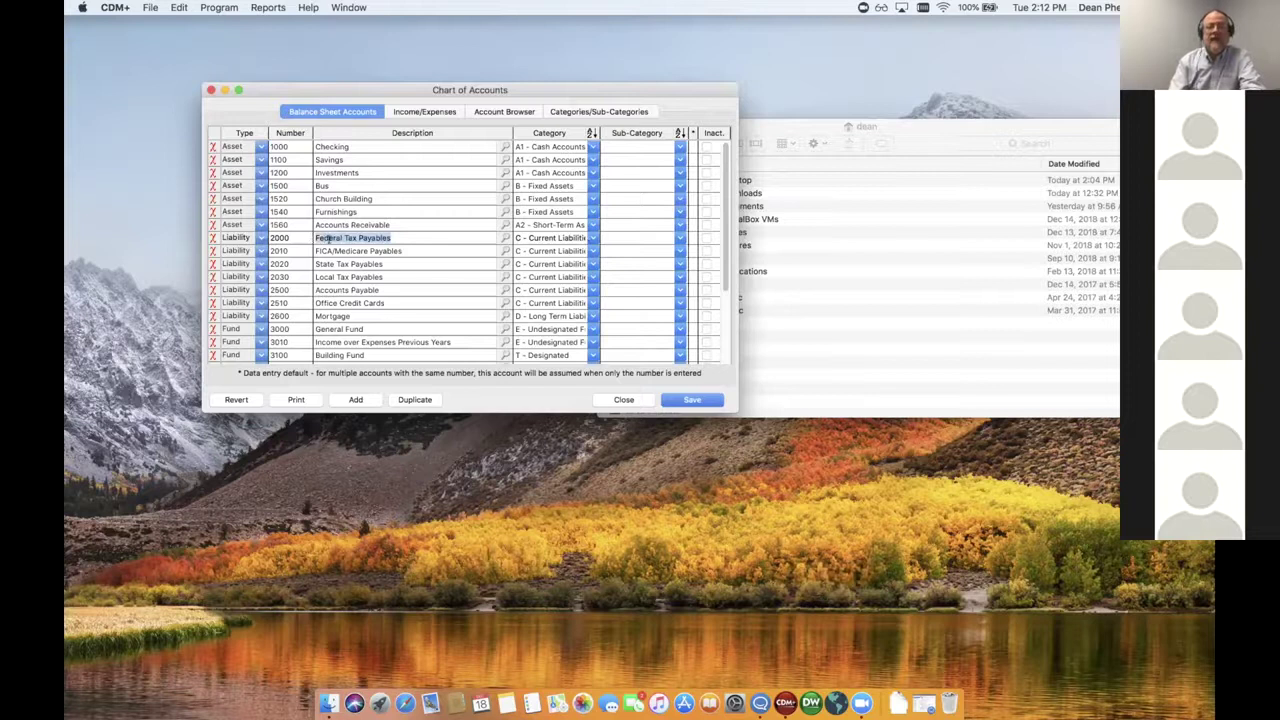
drag(421, 249, 314, 251)
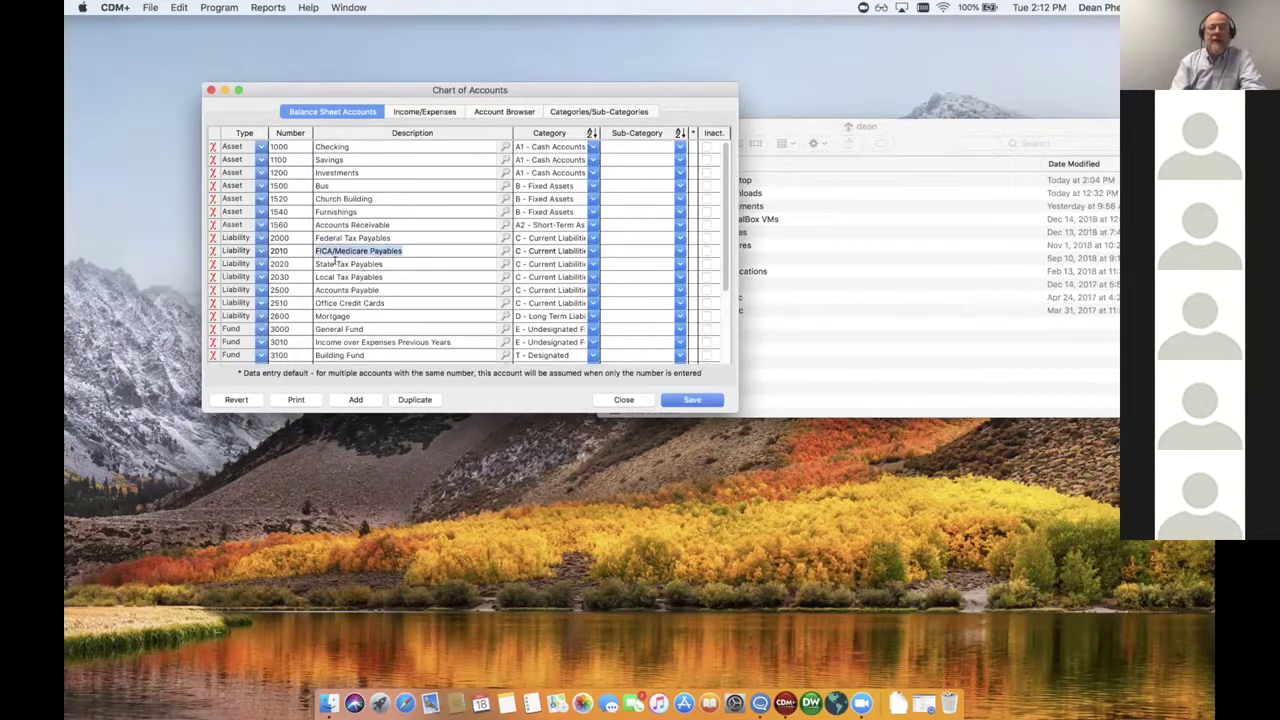
click(335, 263)
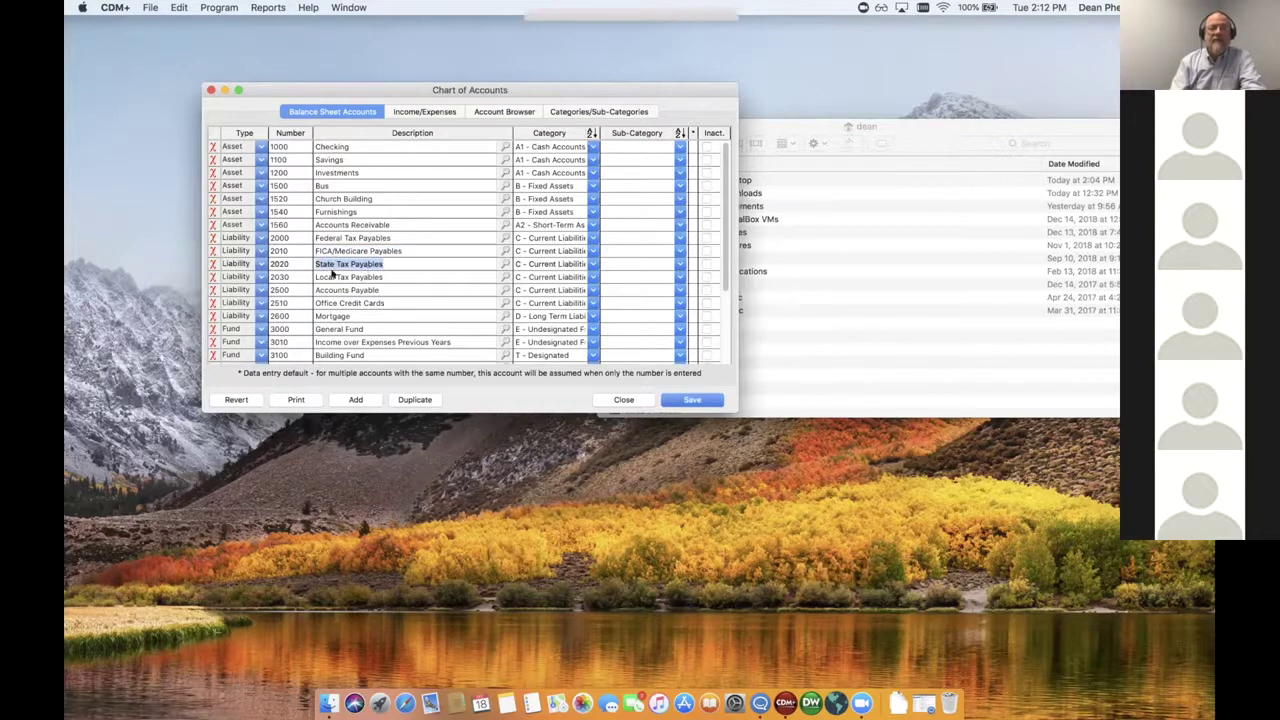
click(405, 277)
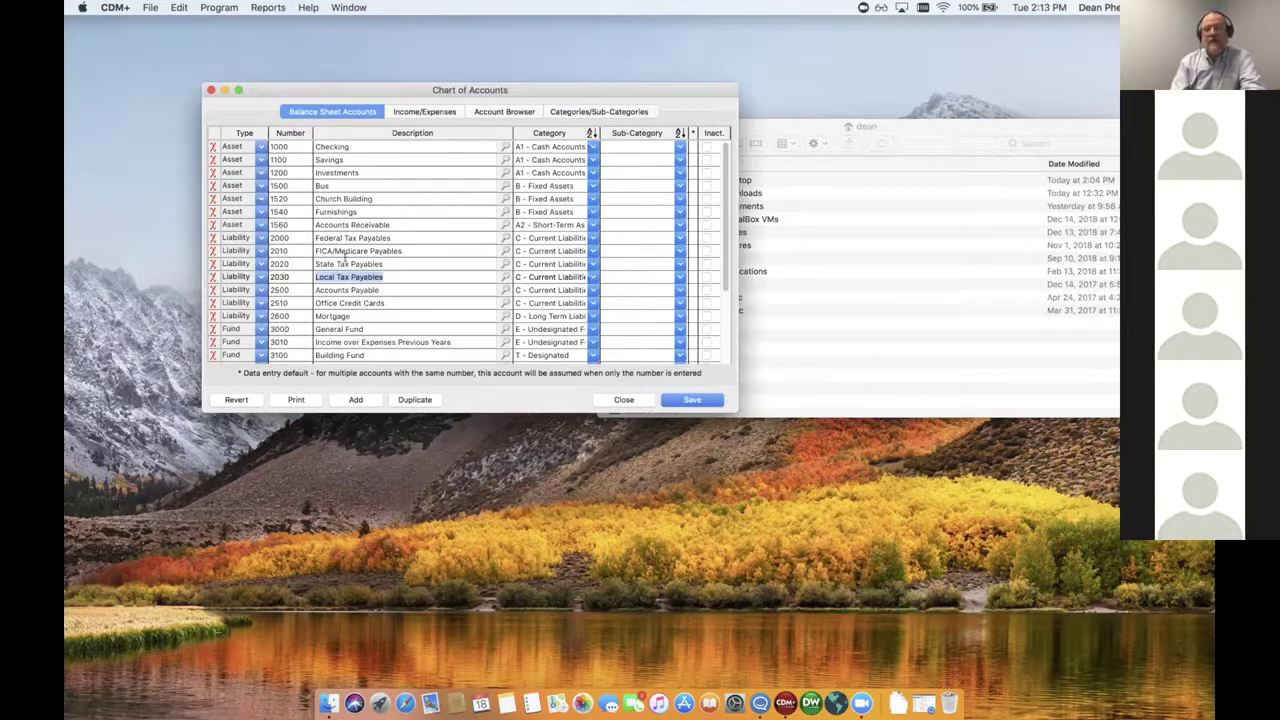
- Examine the personnel expense accounts in the Chart of Accounts, from the salary accounts through the church's FICA/Medicare portion
click(446, 111)
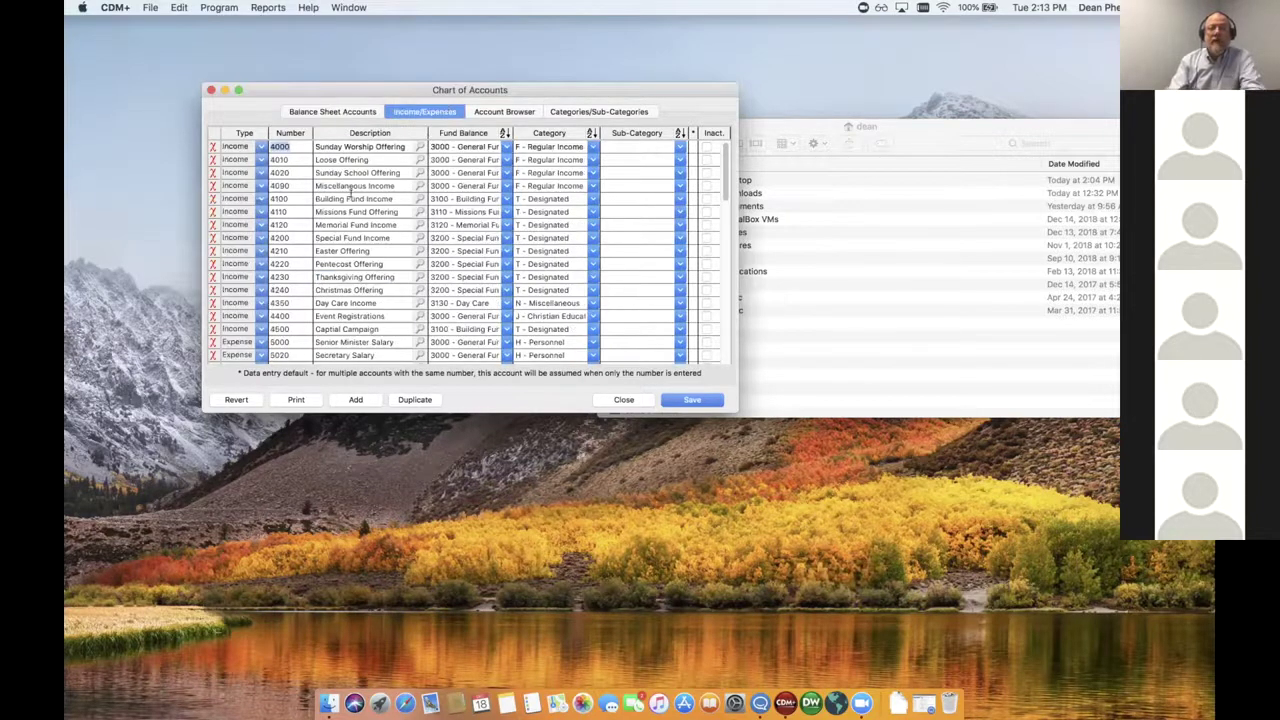
scroll(352, 196, down, 3)
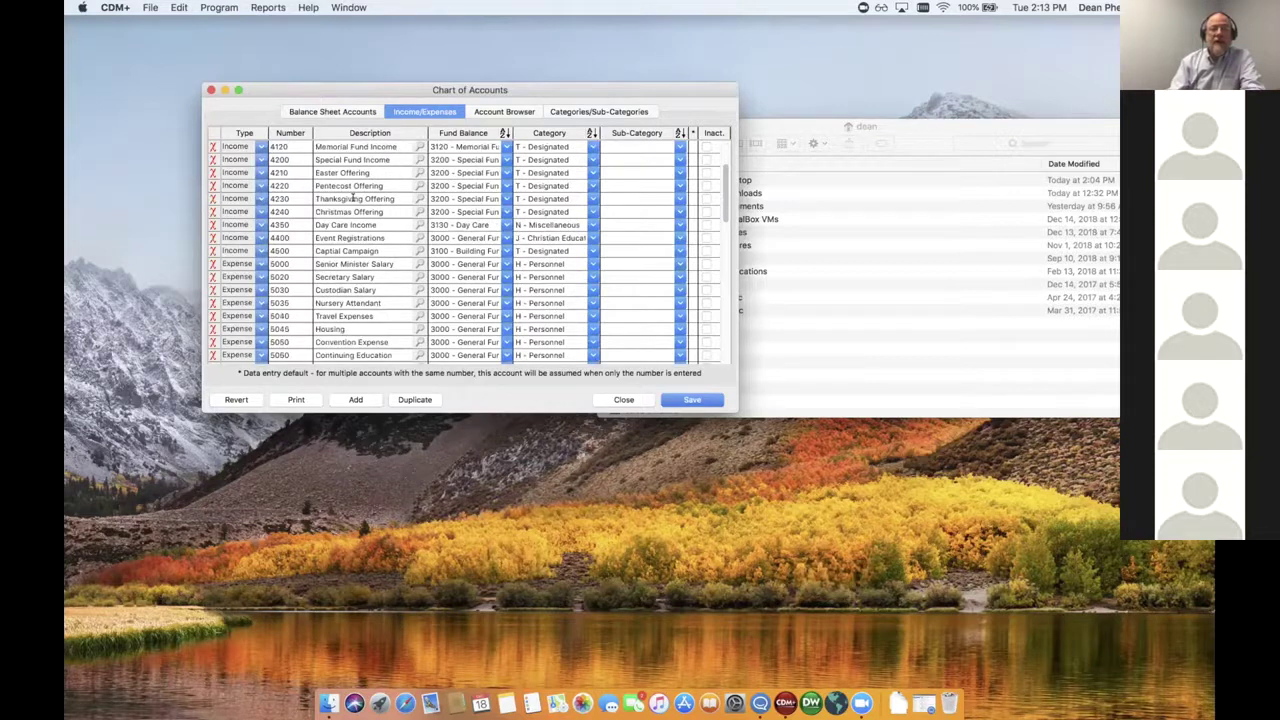
scroll(360, 270, down, 1)
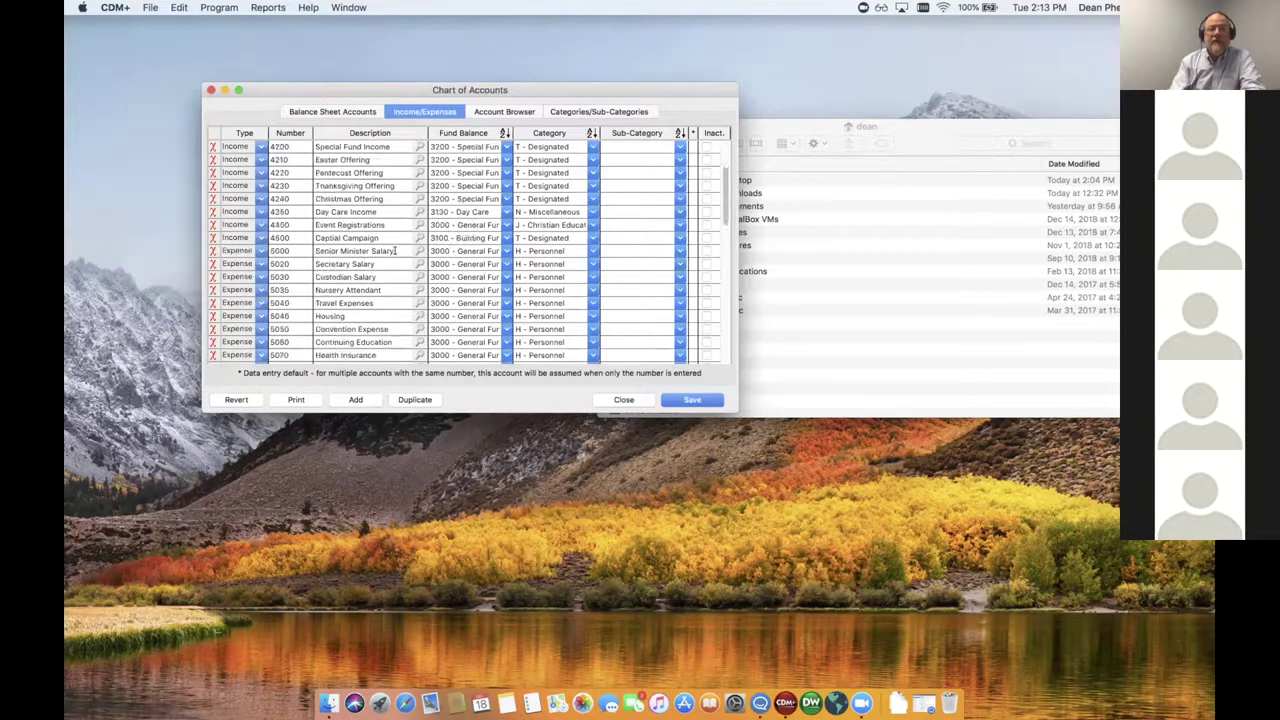
click(383, 254)
scroll(377, 262, down, 1)
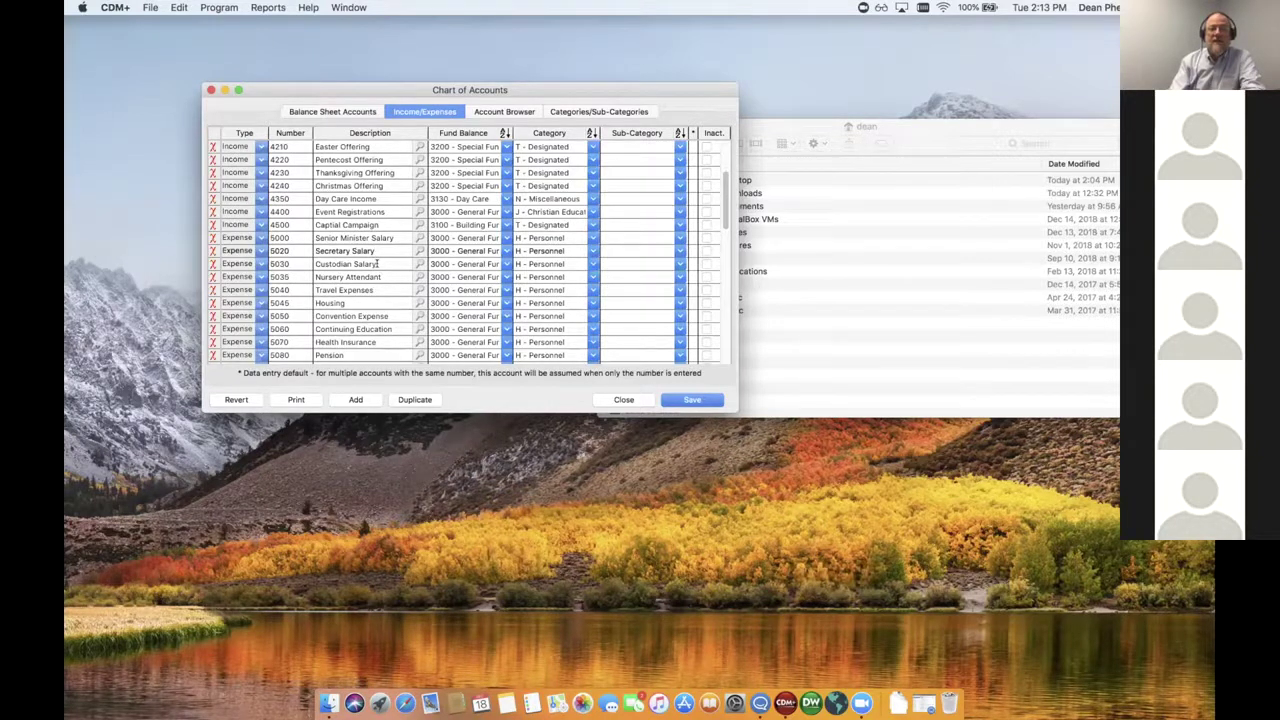
click(398, 237)
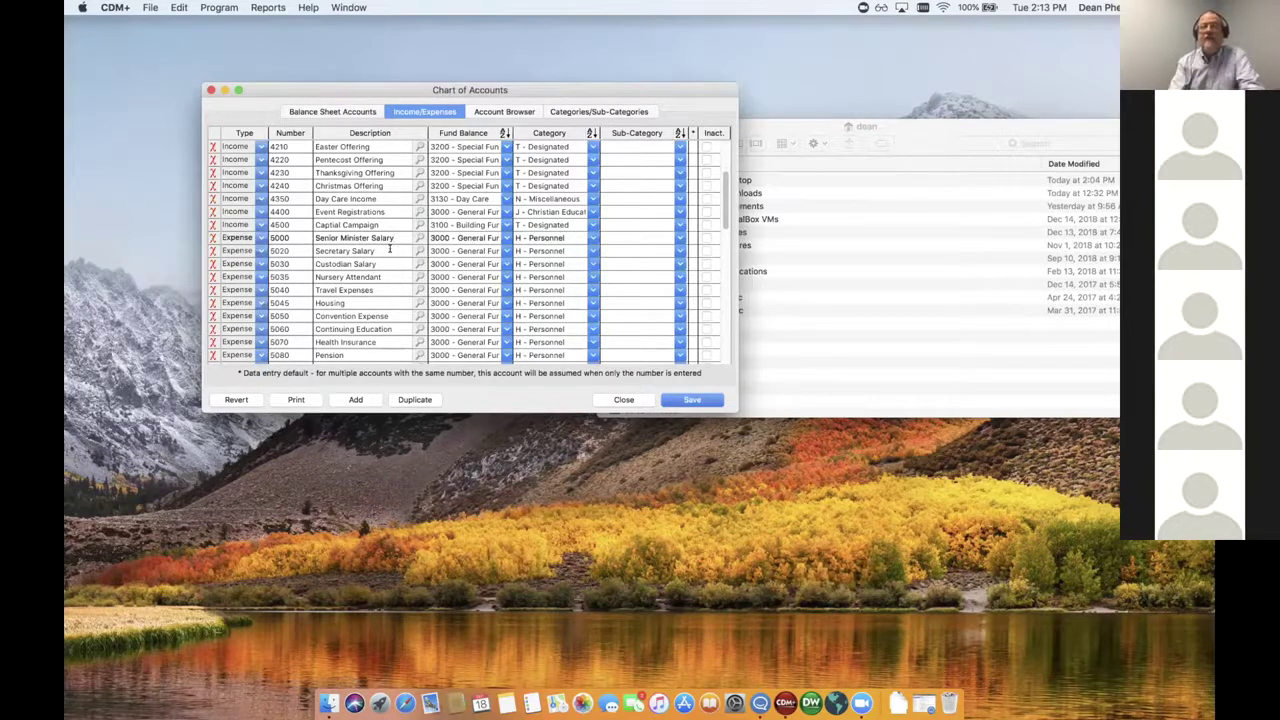
scroll(382, 251, down, 1)
scroll(334, 279, down, 2)
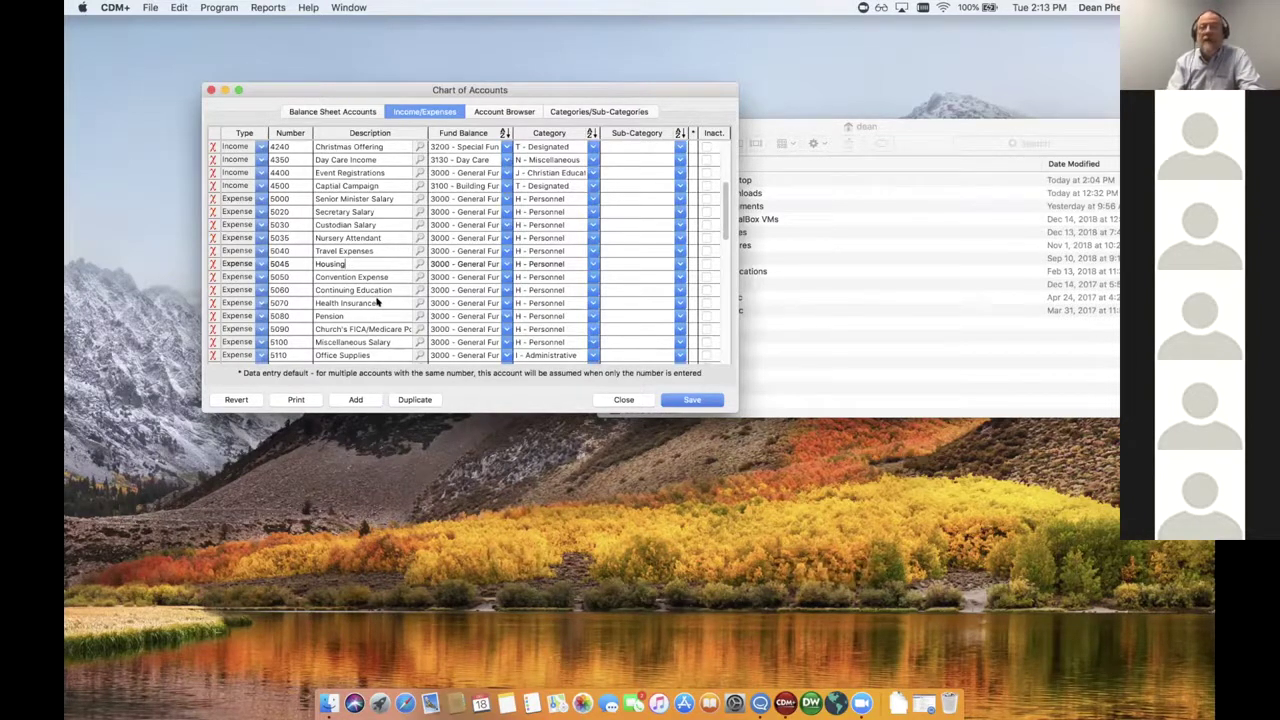
scroll(373, 313, down, 3)
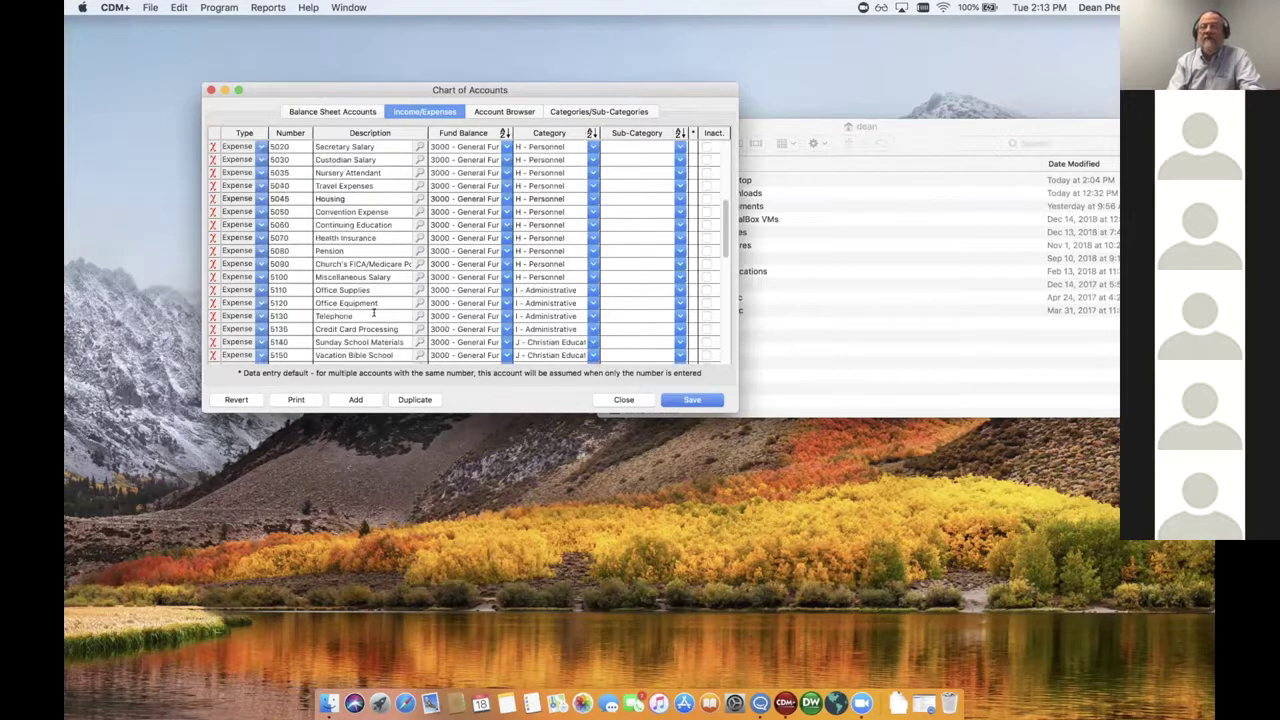
scroll(373, 313, up, 2)
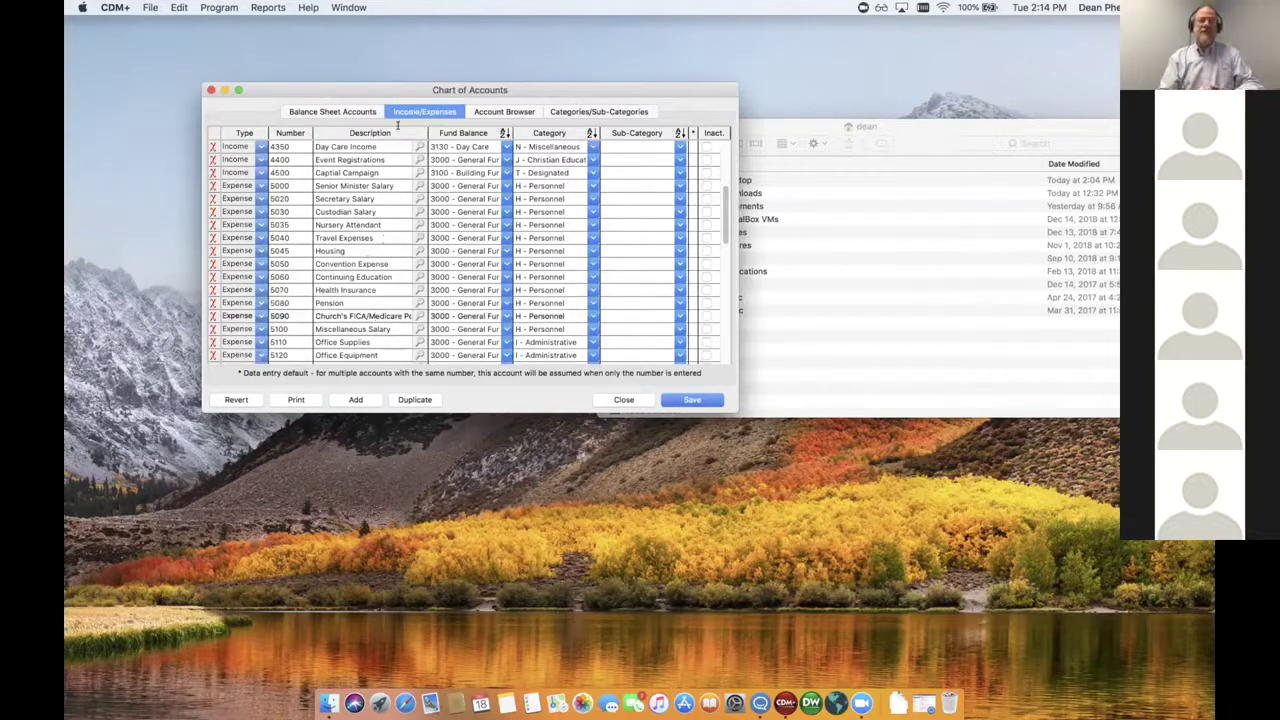
- Move the Chart of Accounts aside and review the custodian's payroll setup, pay items and pay item taxes/deductions
drag(406, 91, 433, 87)
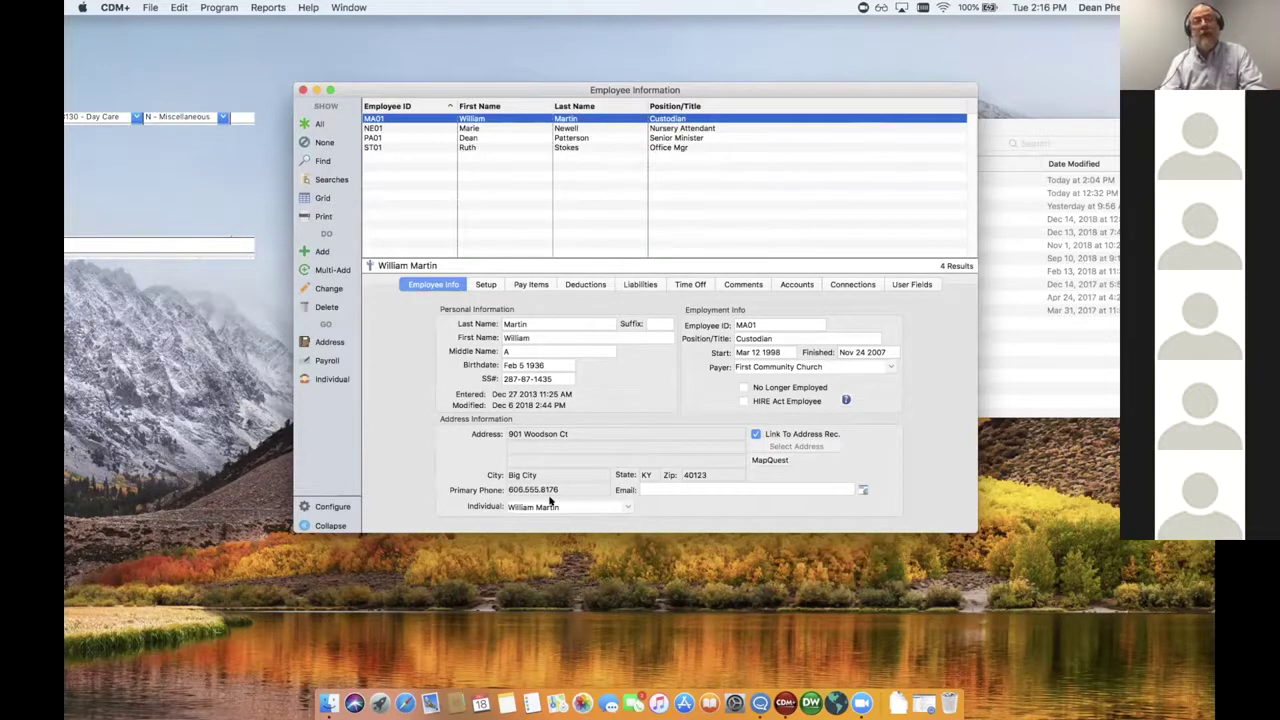
click(486, 284)
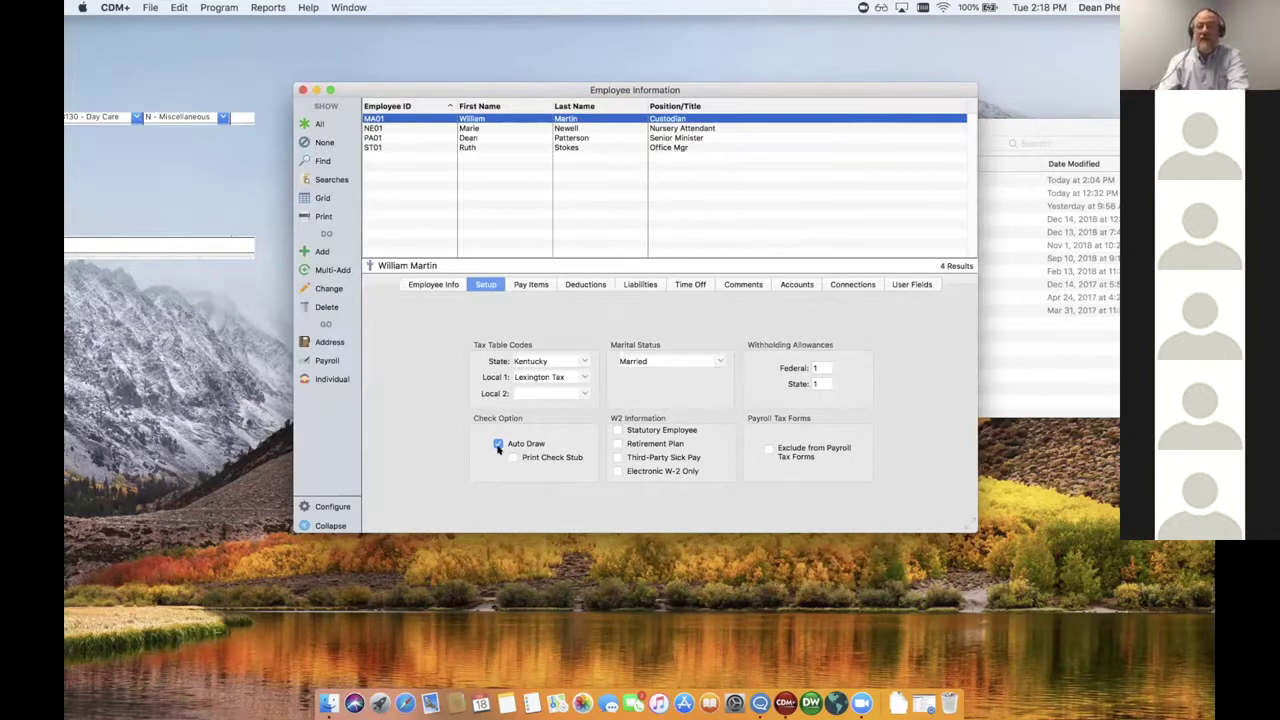
click(530, 284)
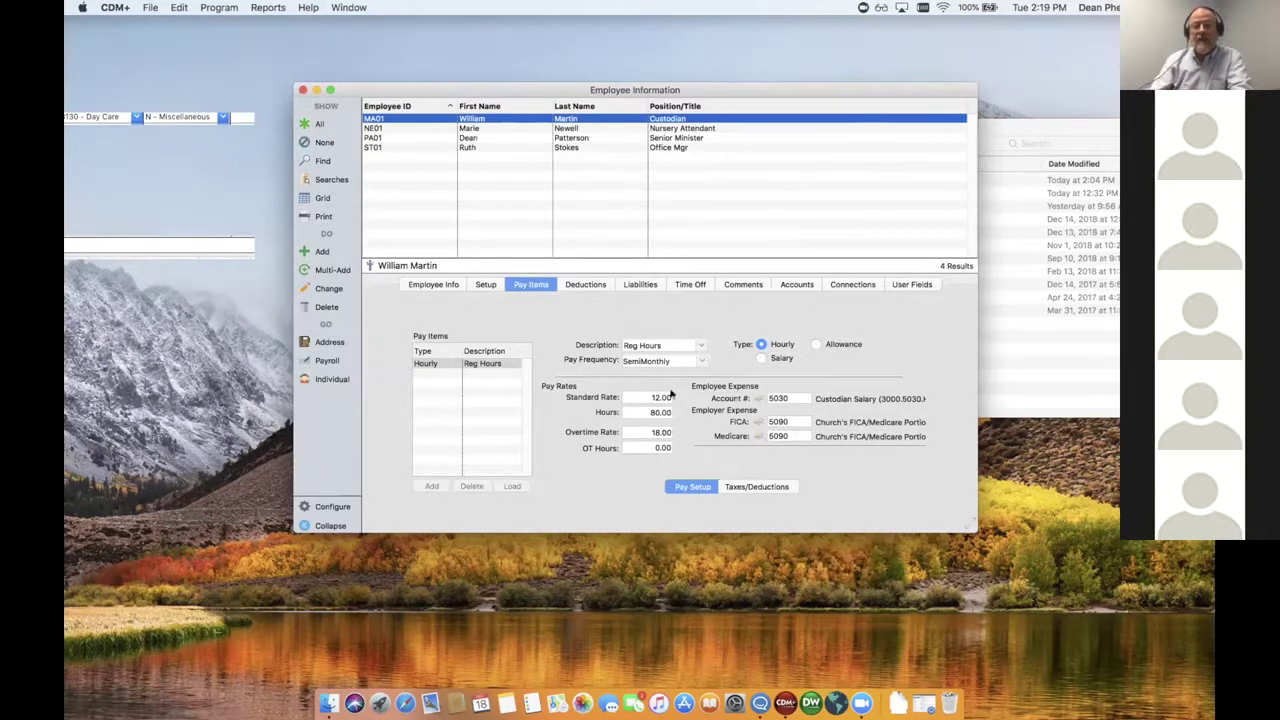
click(748, 486)
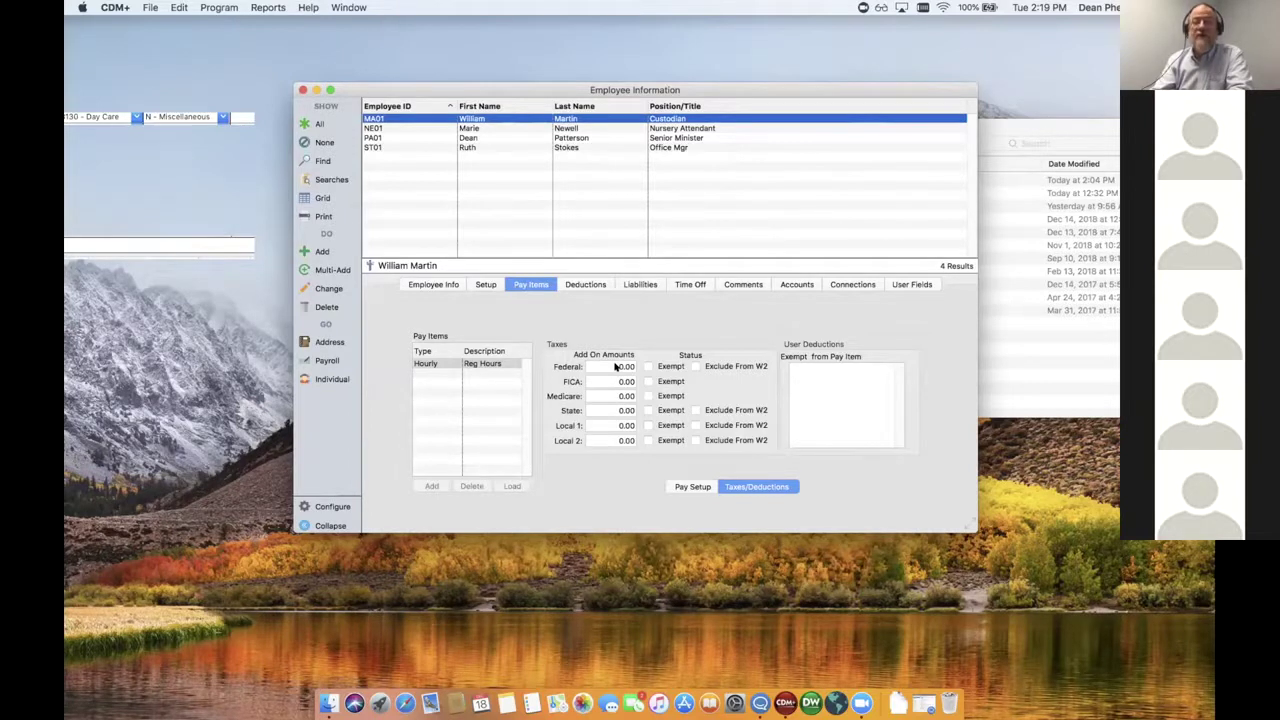
- Set the federal tax add-on amount to 15.00 for the custodian's Reg Hours pay item
click(331, 289)
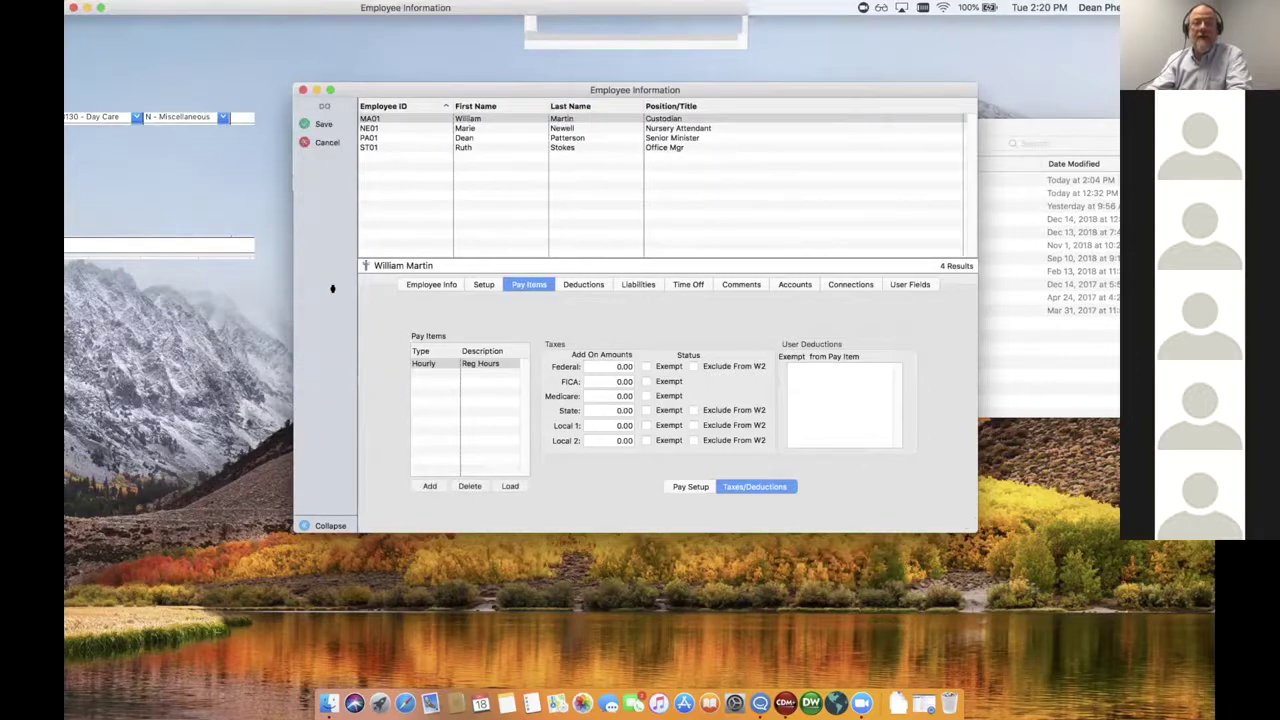
click(618, 364)
text(15.00)
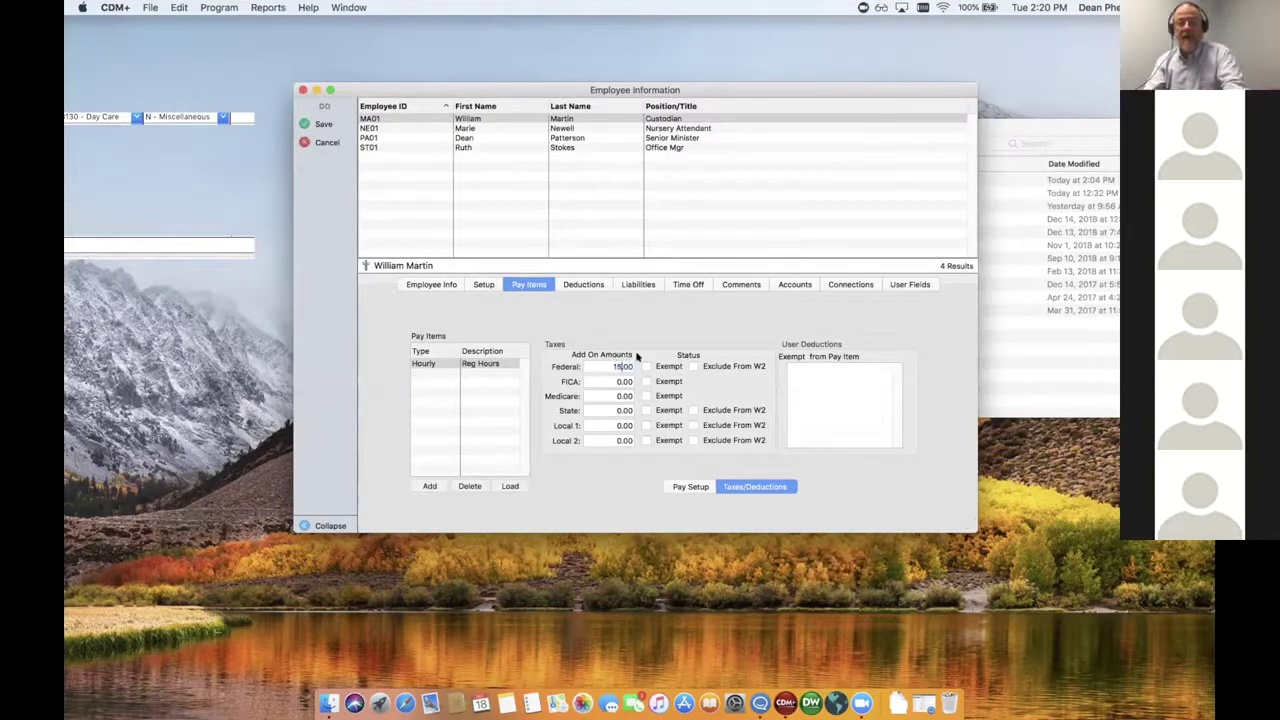
key(Tab)
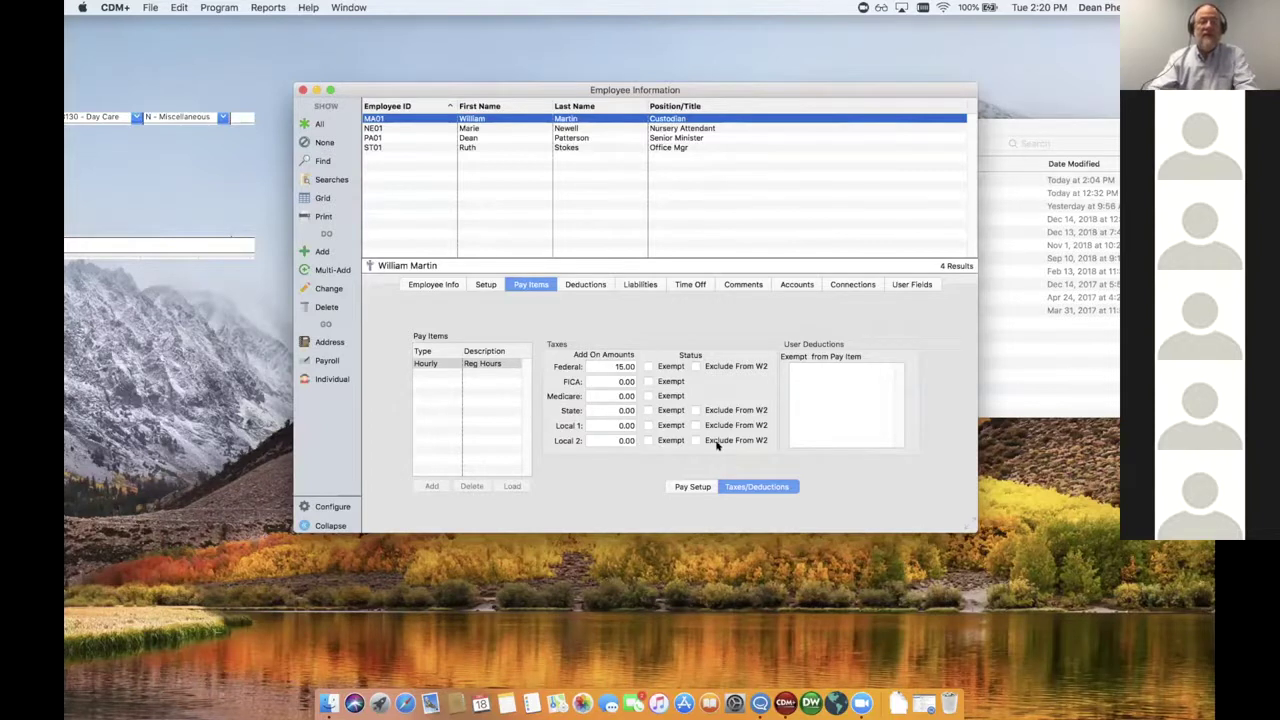
- Set the federal tax add-on amount for the custodian's Reg Hours pay item to 0 and save the record
click(330, 289)
click(598, 366)
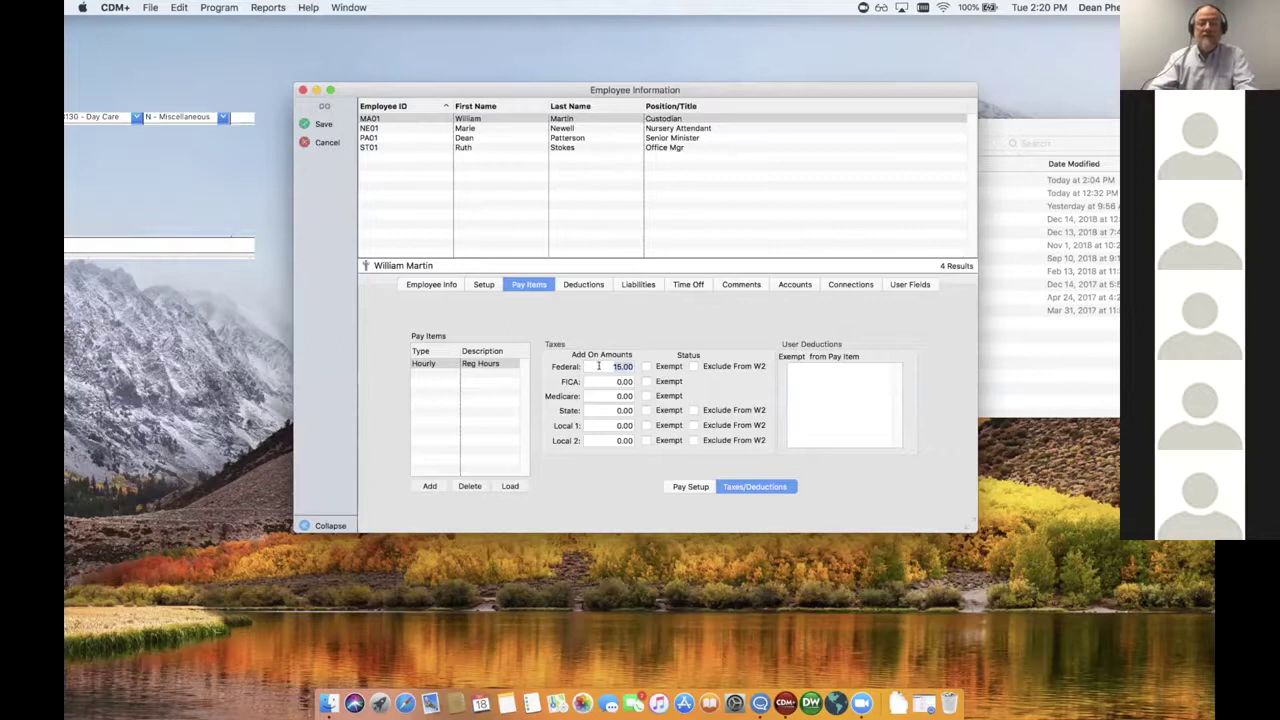
text(0)
key(Tab)
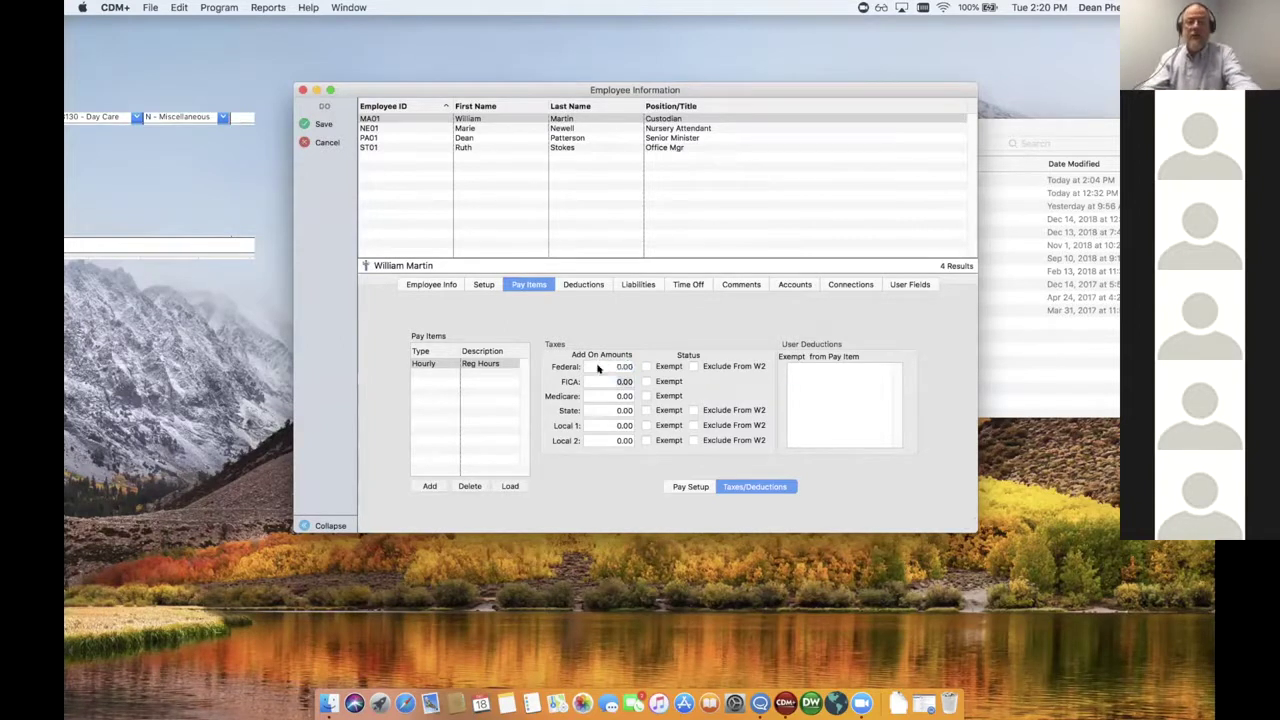
click(323, 121)
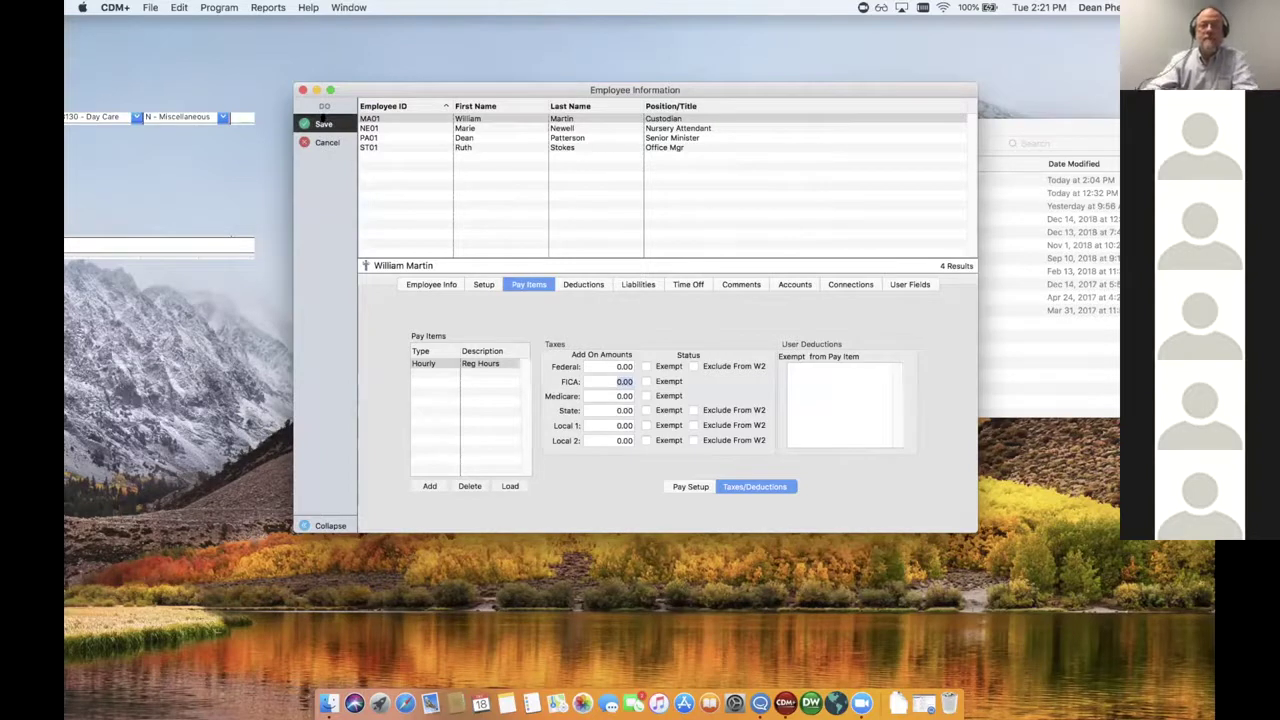
- View the custodian's deductions, then open the payroll Deduction Setup window and list all deductions
click(585, 284)
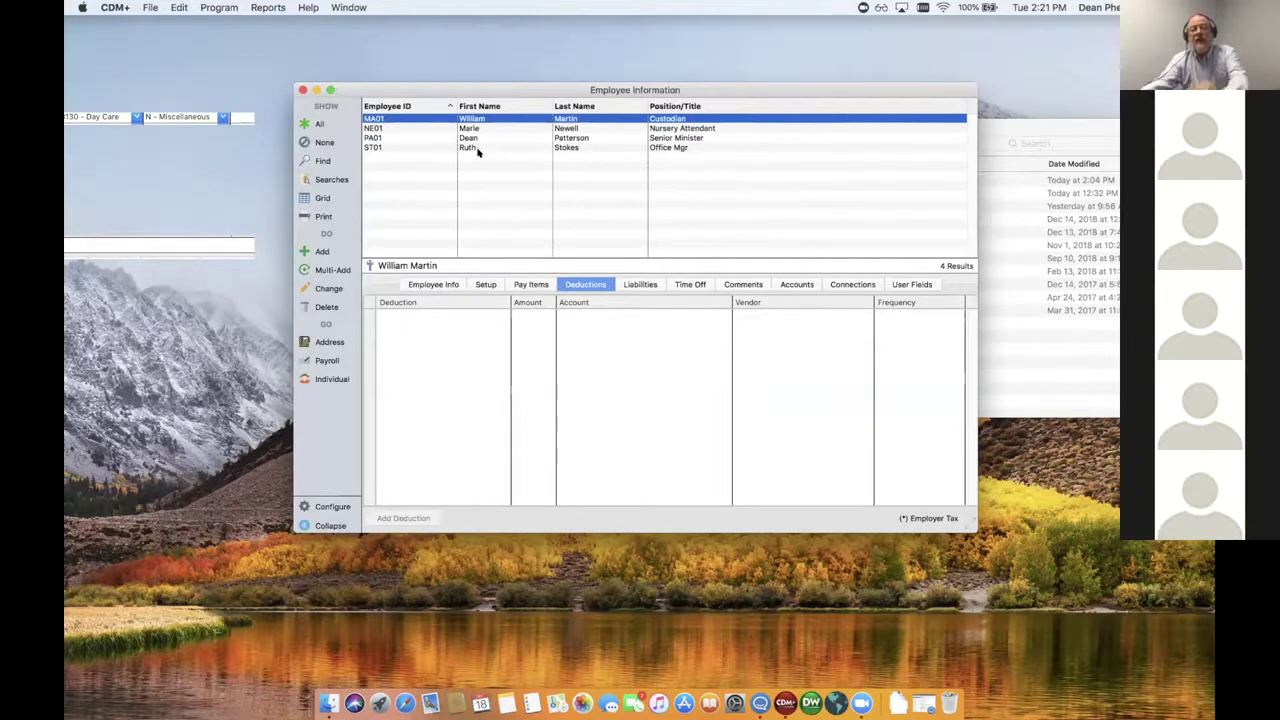
click(216, 8)
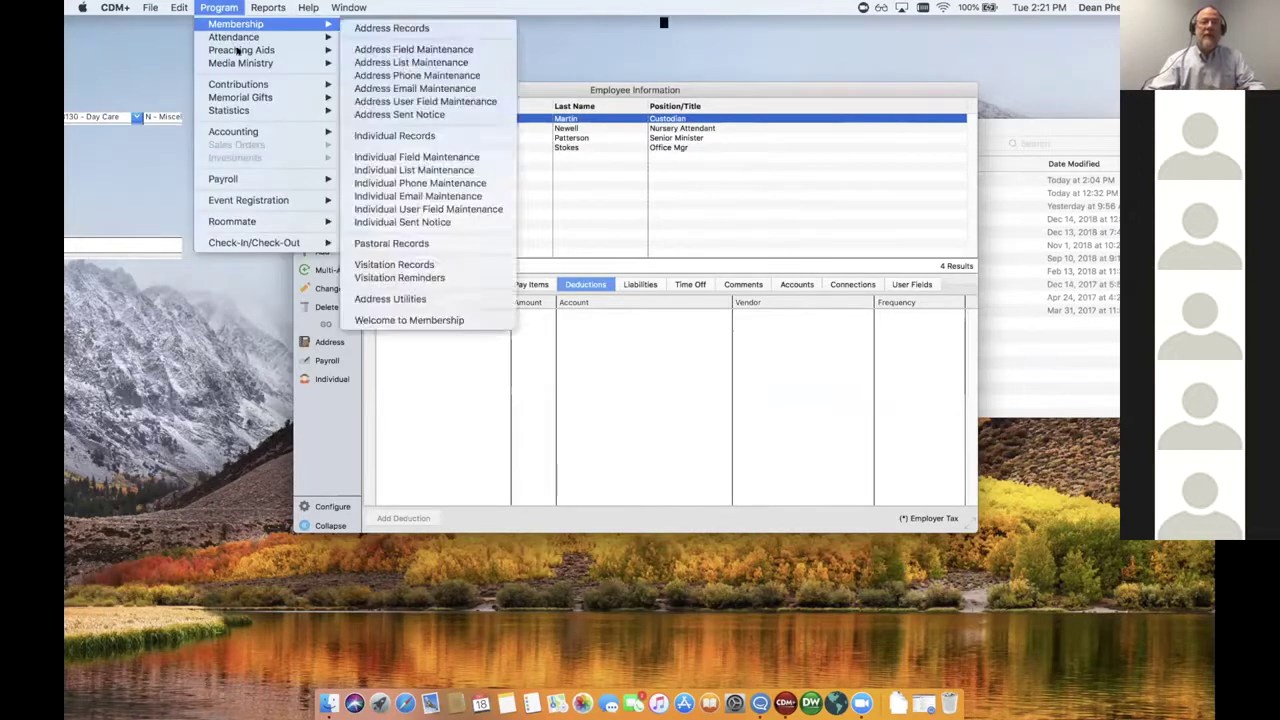
mouse_move(258, 177)
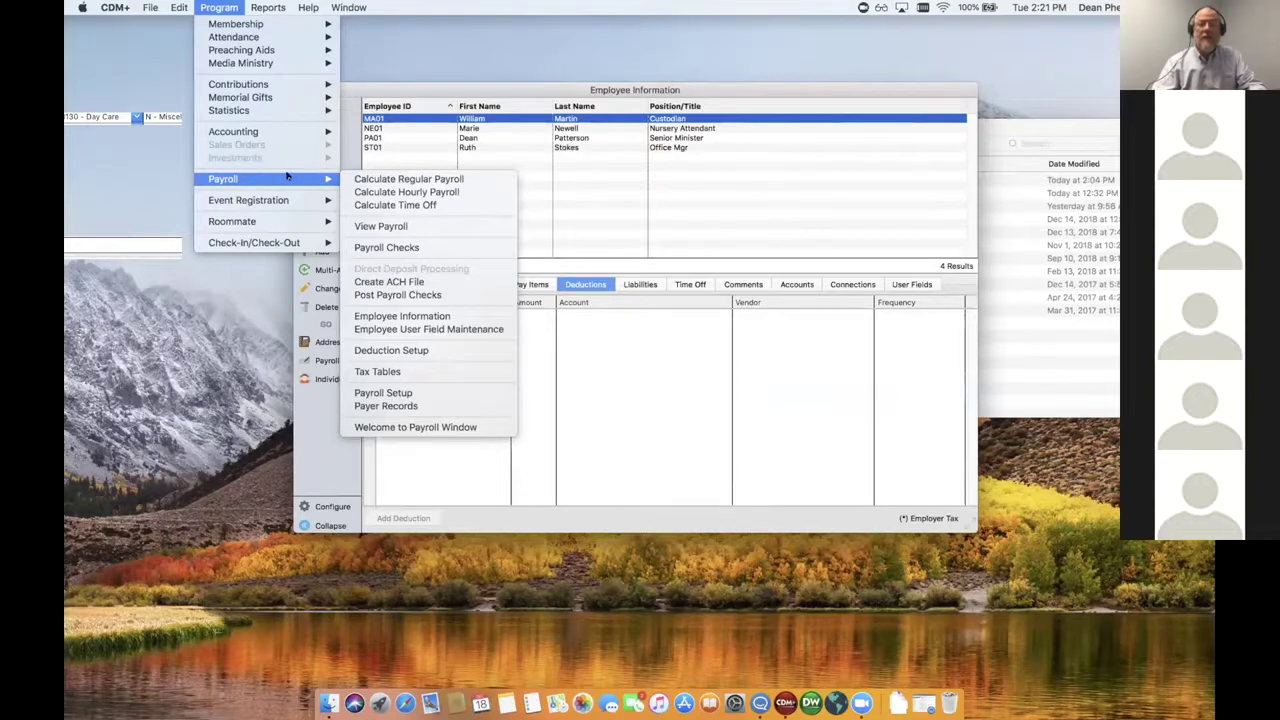
click(391, 350)
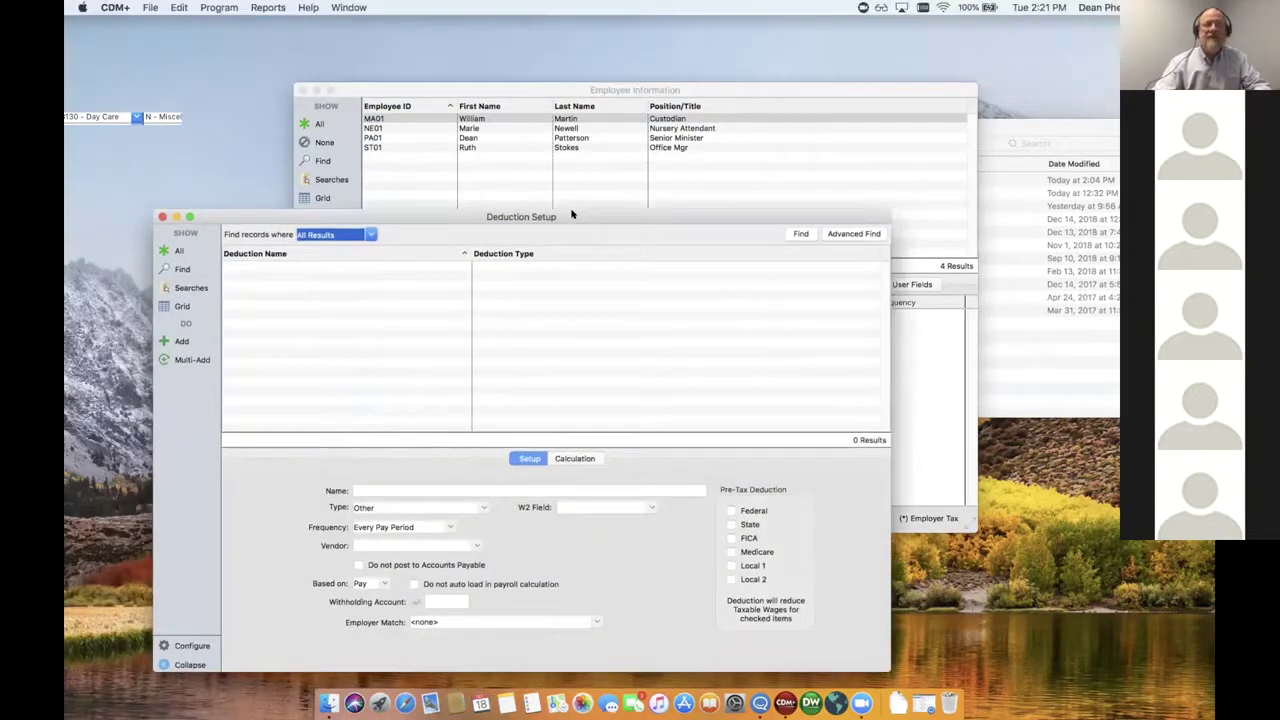
drag(572, 214, 570, 60)
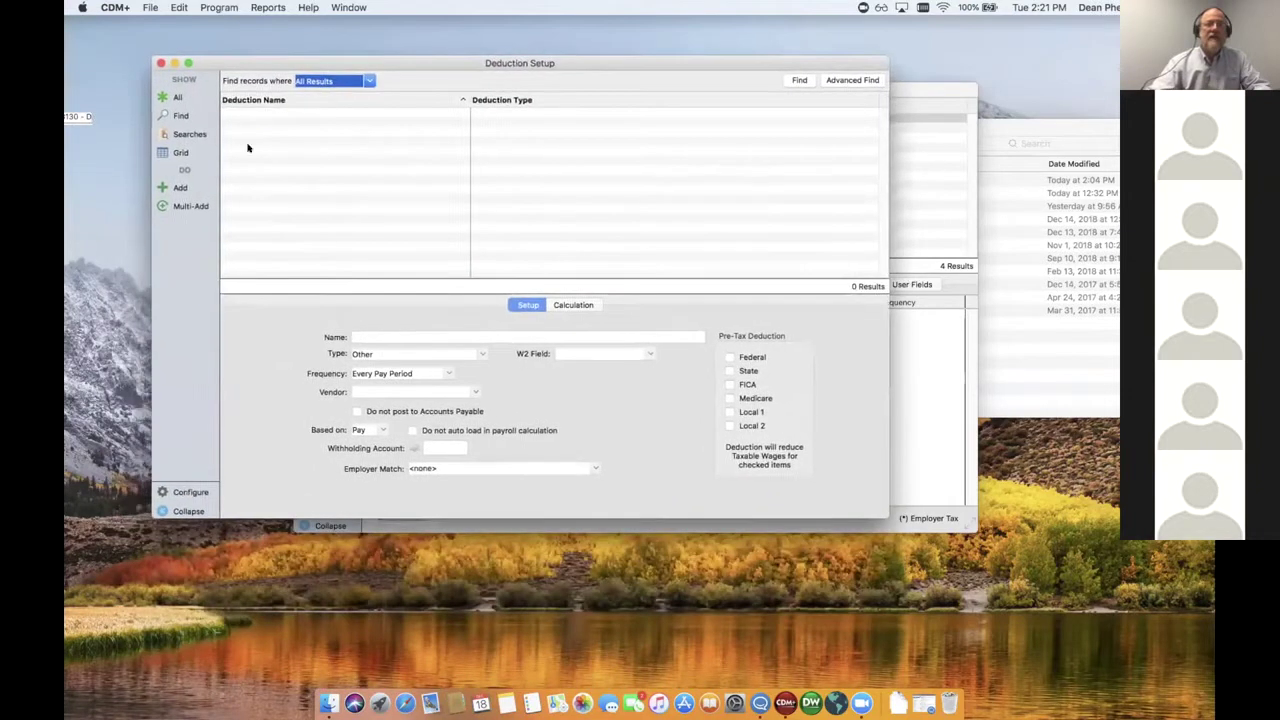
click(177, 95)
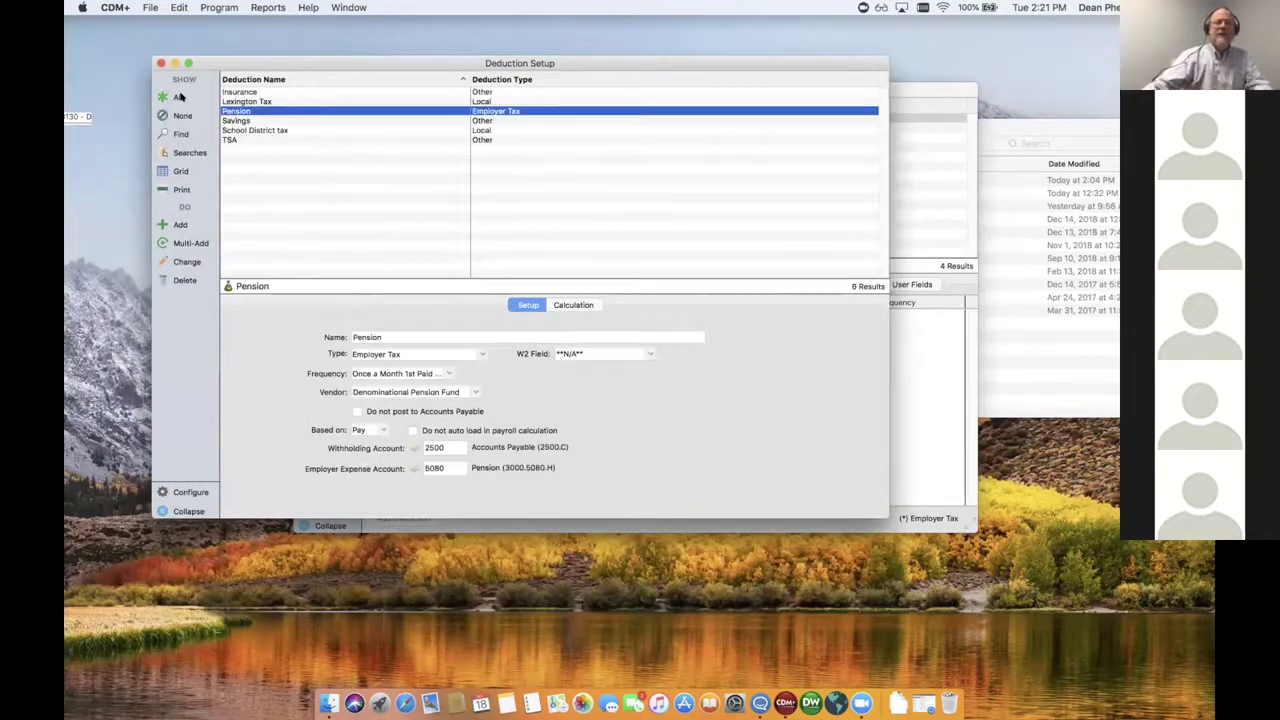
- View the Lexington Tax deduction's setup and compare it with the local tax code in the custodian's payroll setup
click(268, 101)
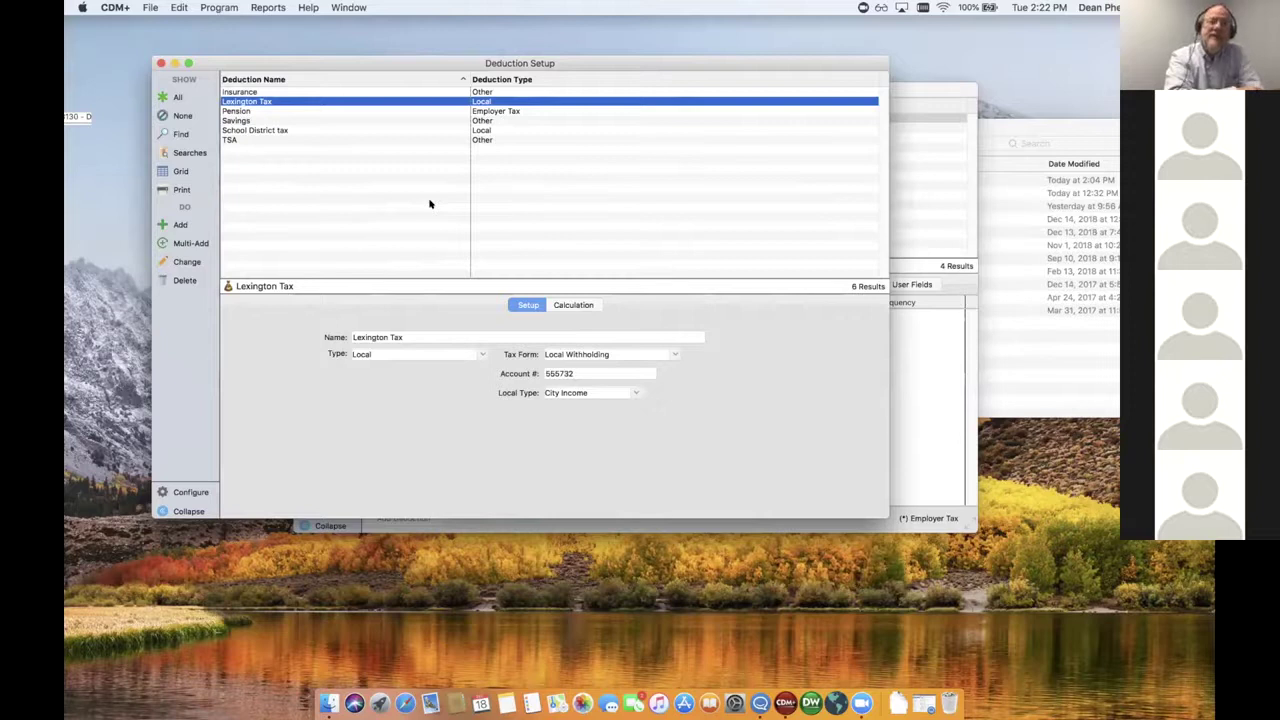
click(908, 90)
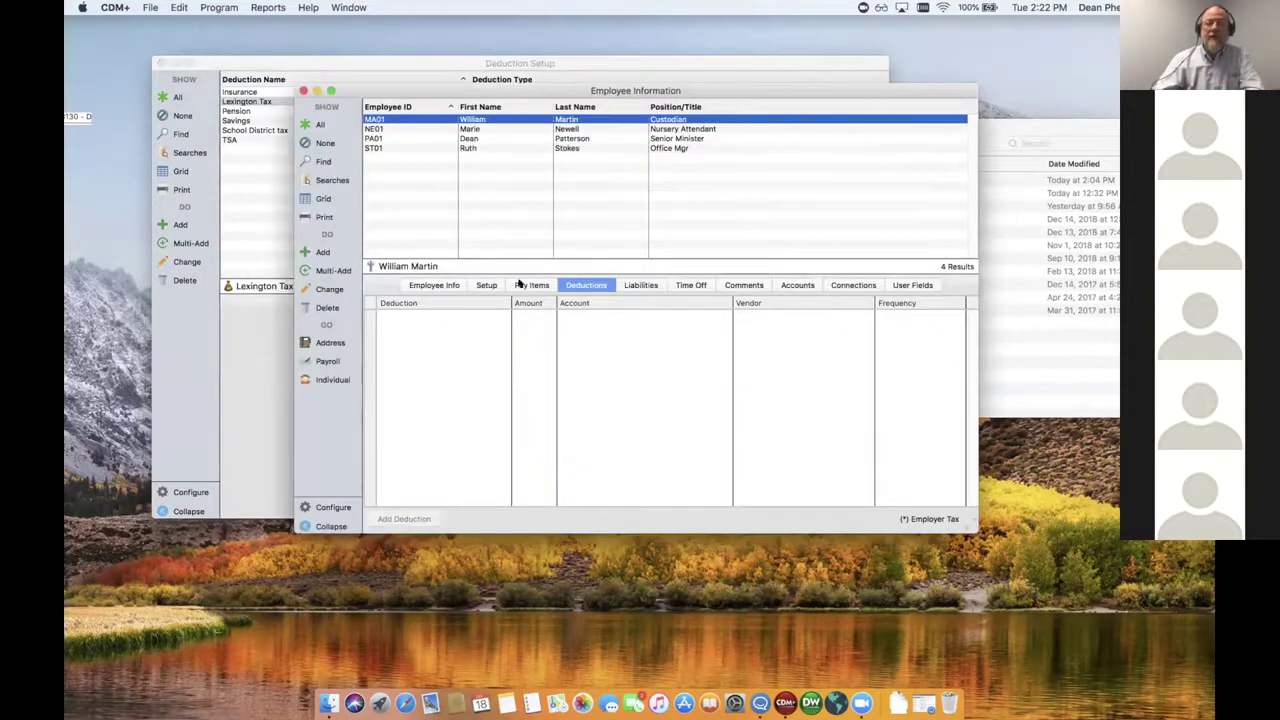
click(479, 286)
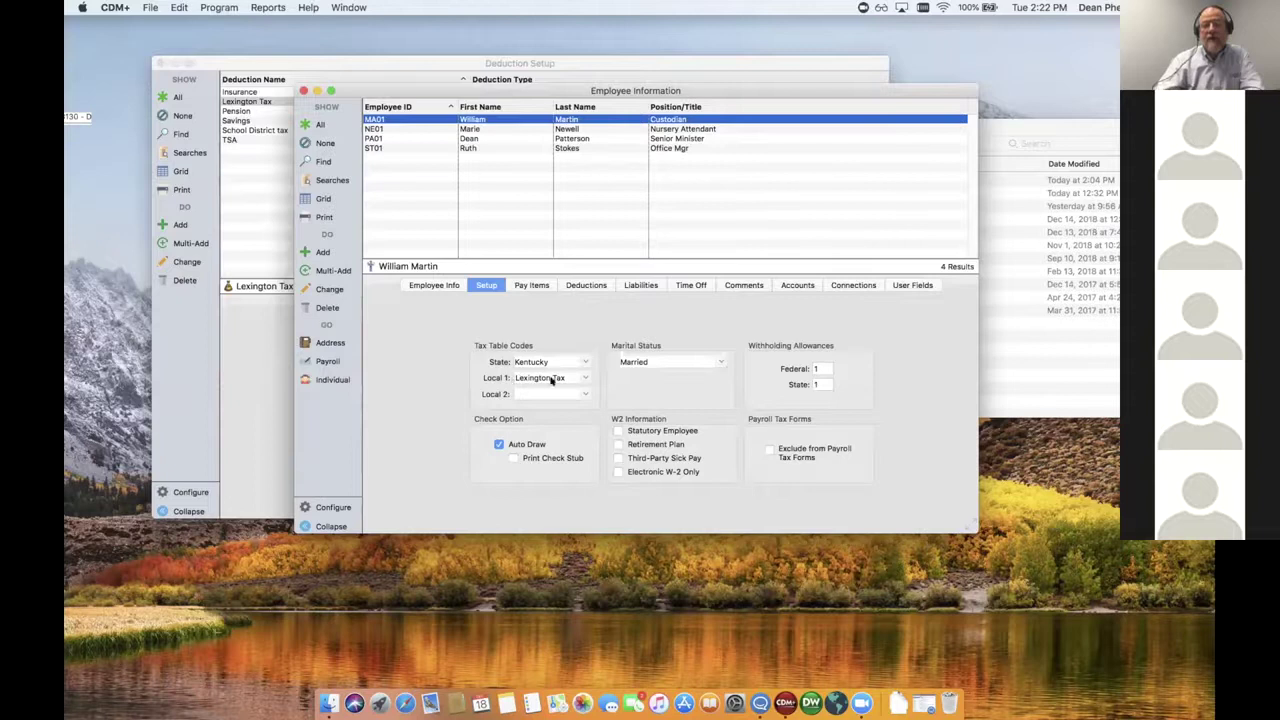
- Start changing the Lexington Tax deduction, selecting Local as its type and Local Withholding as its tax form
click(380, 63)
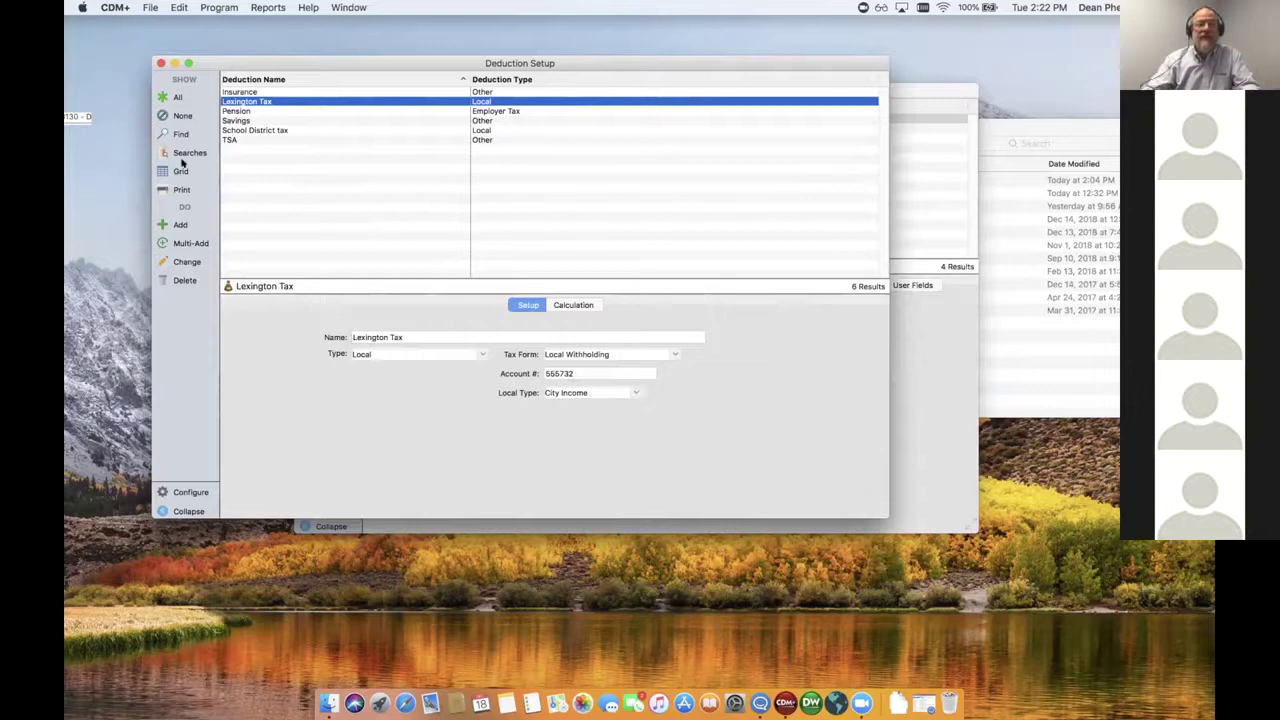
click(187, 262)
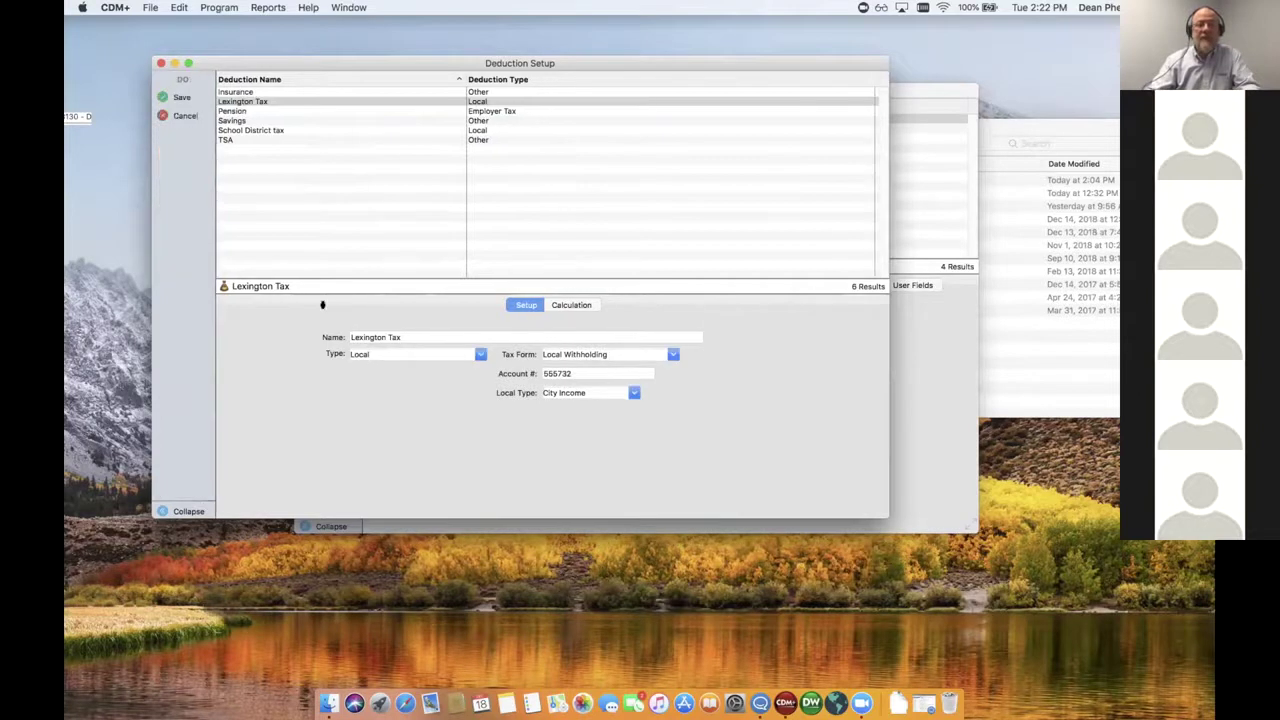
click(479, 353)
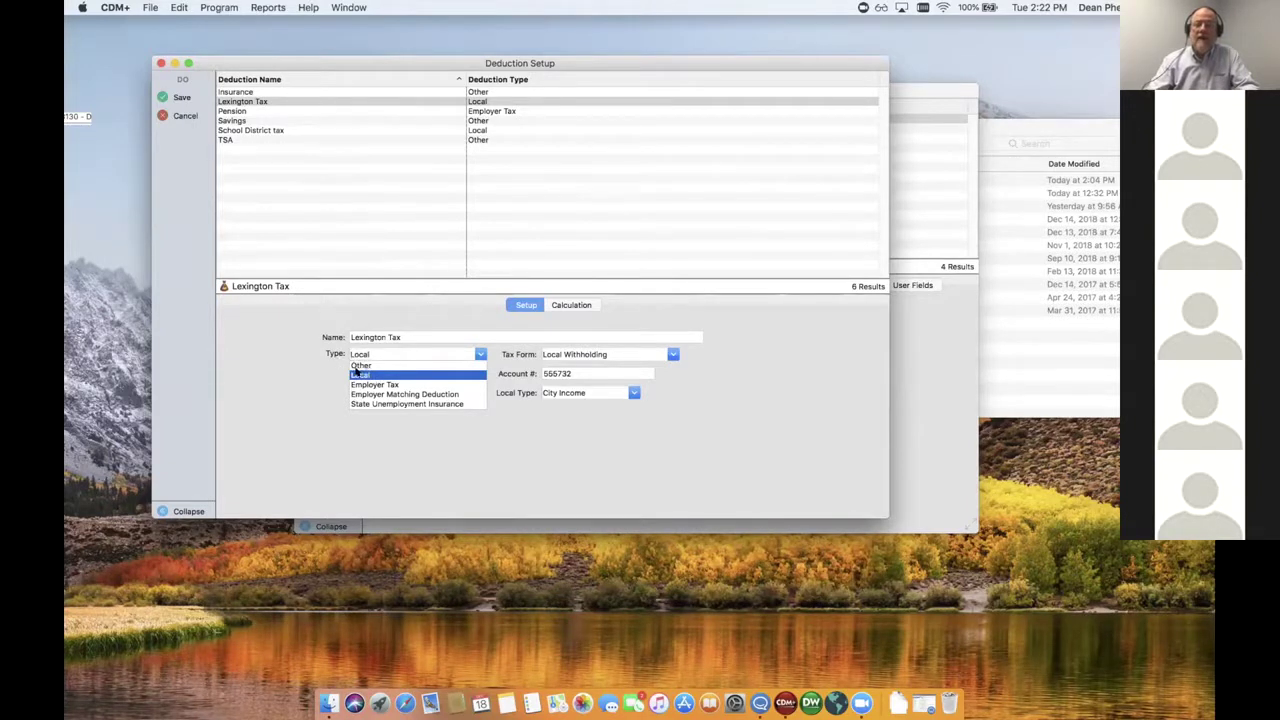
click(358, 373)
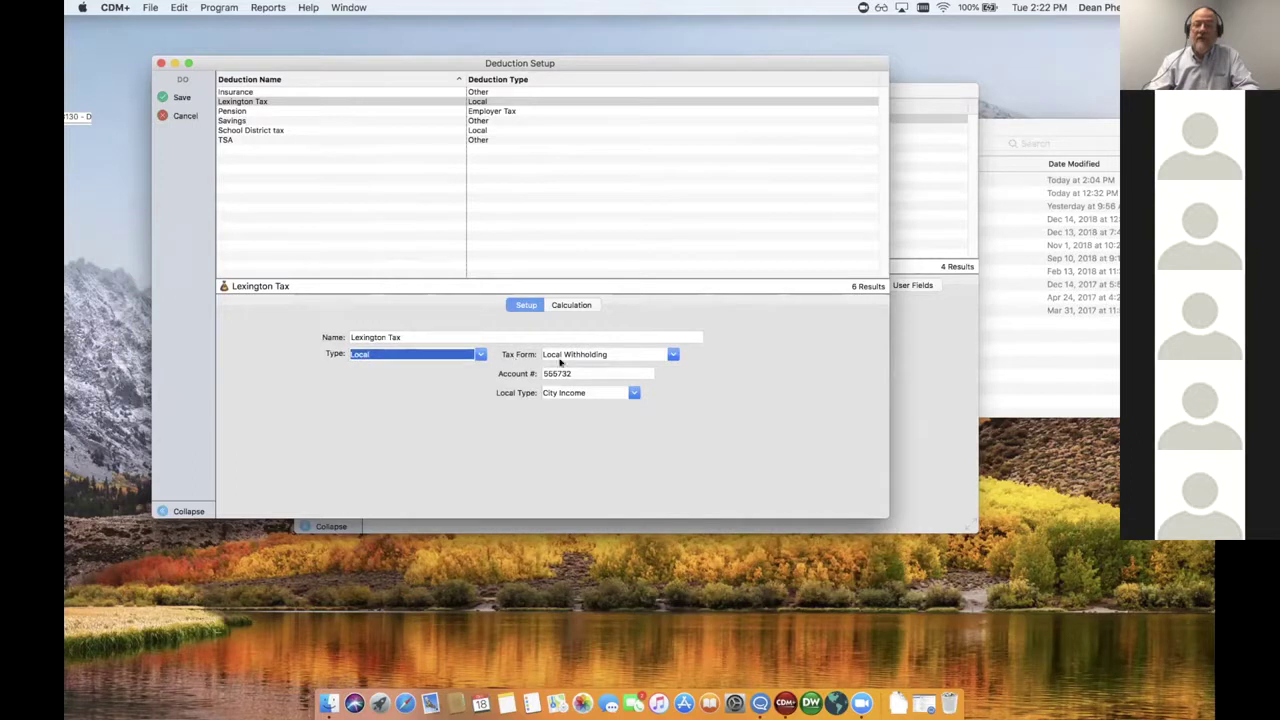
click(673, 353)
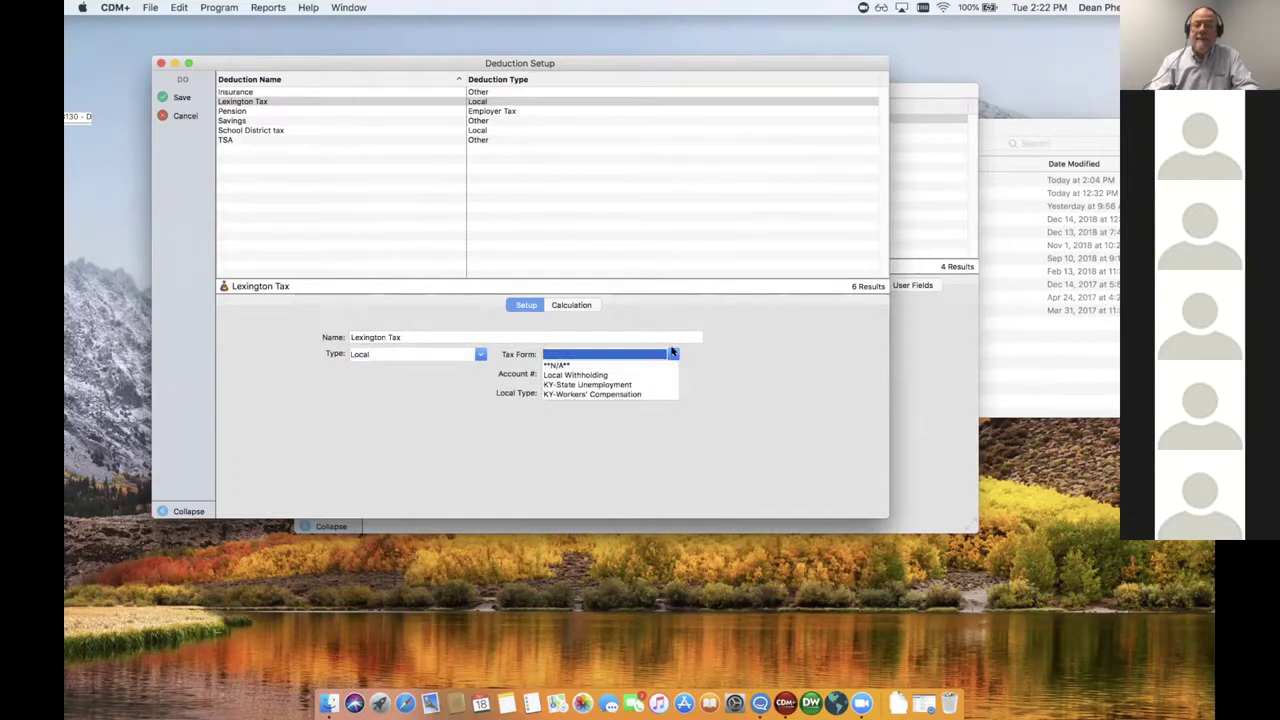
click(592, 374)
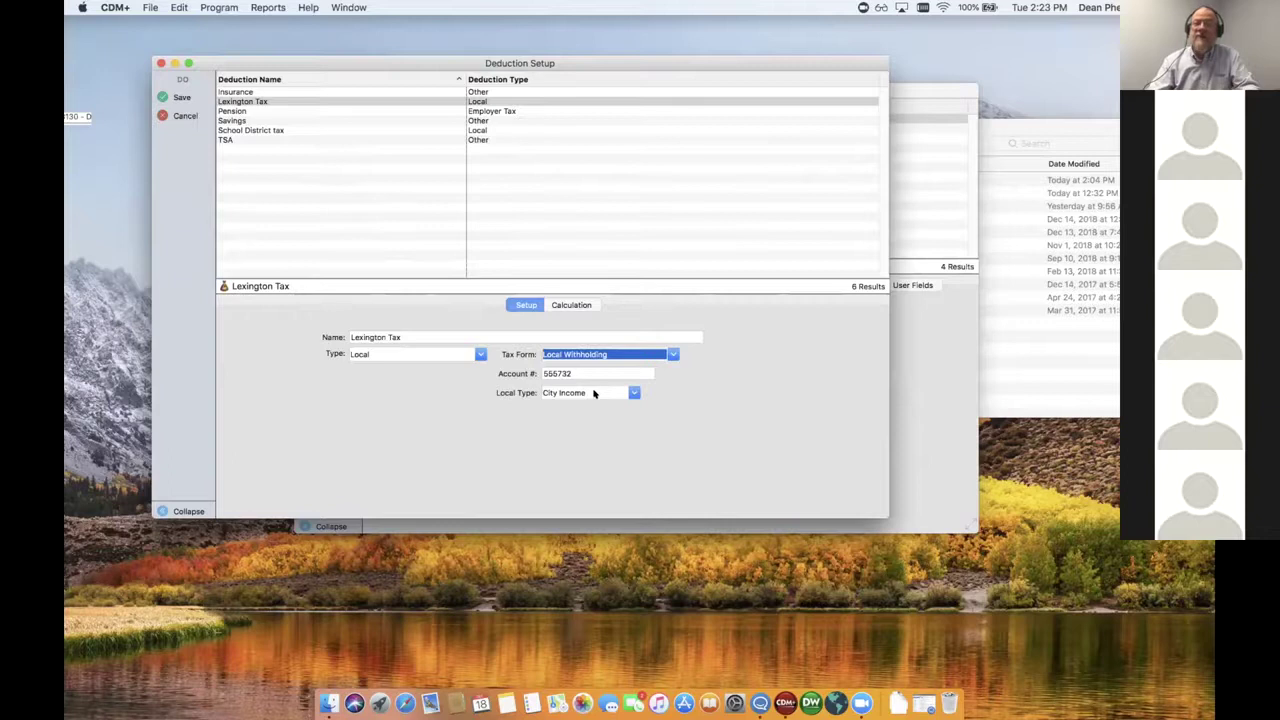
- Examine the withholding percentage in the Lexington Tax calculation settings, then cancel the changes to the deduction
click(571, 305)
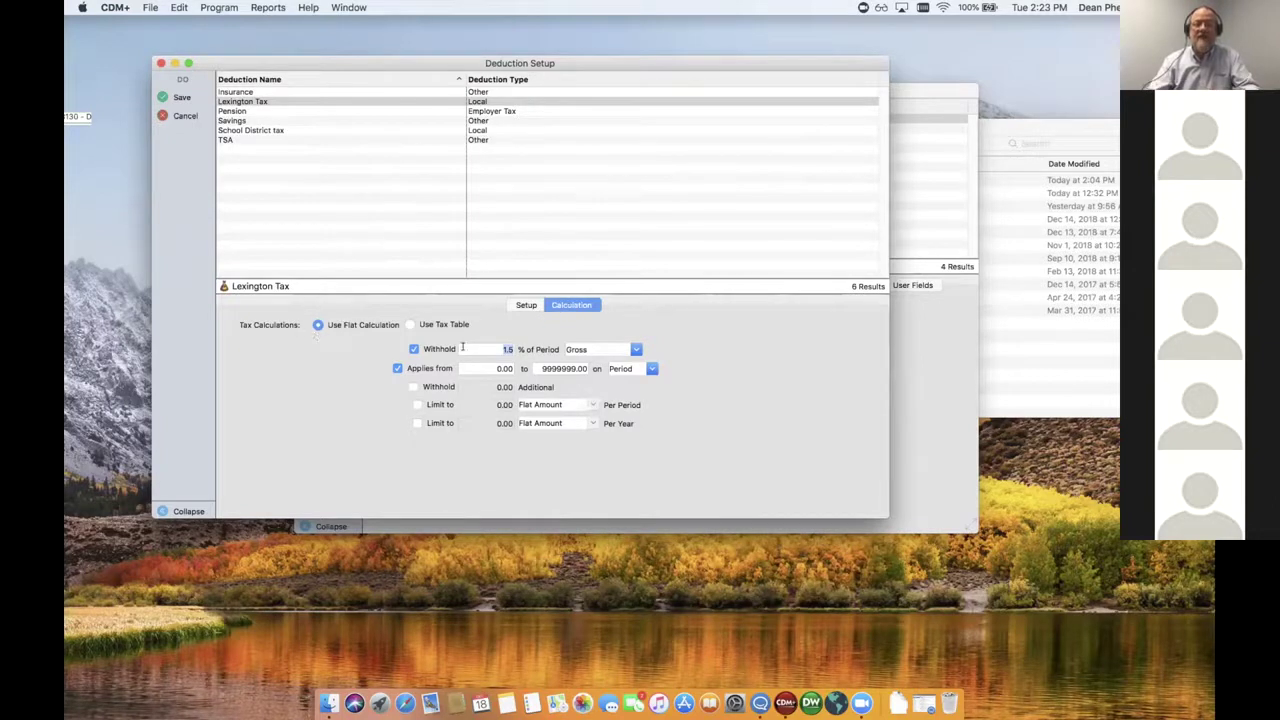
double_click(495, 348)
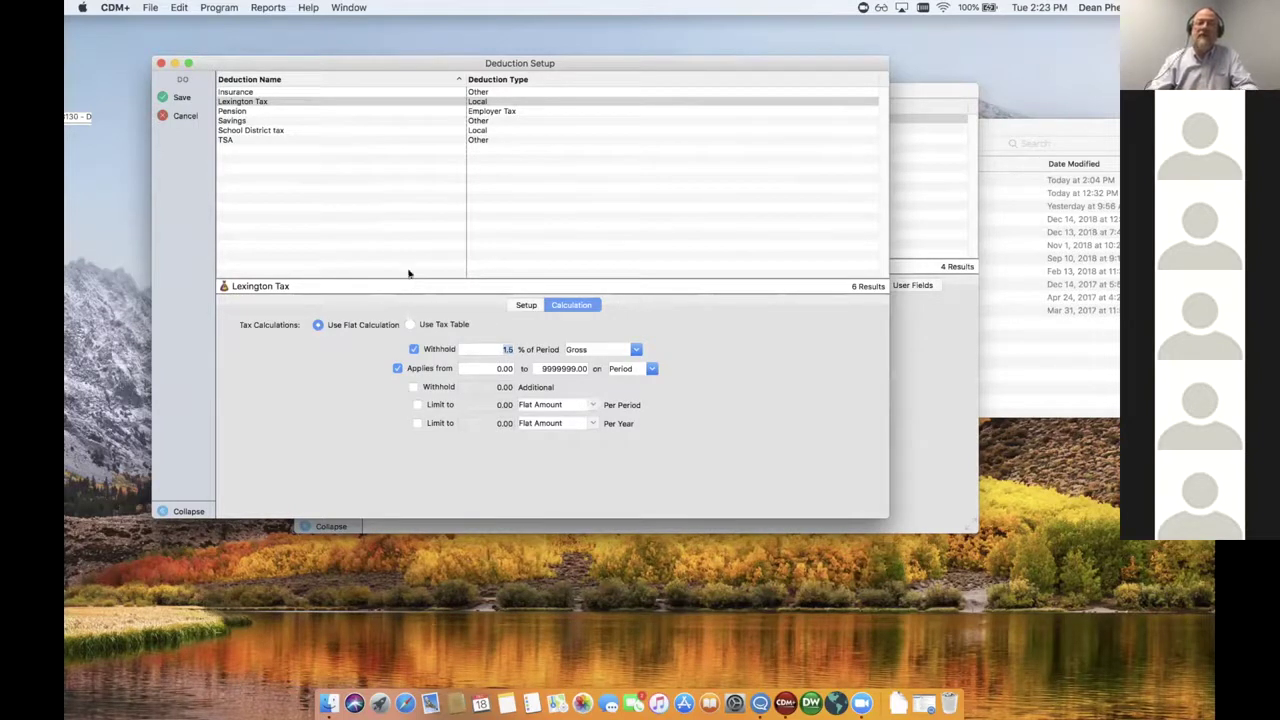
click(180, 115)
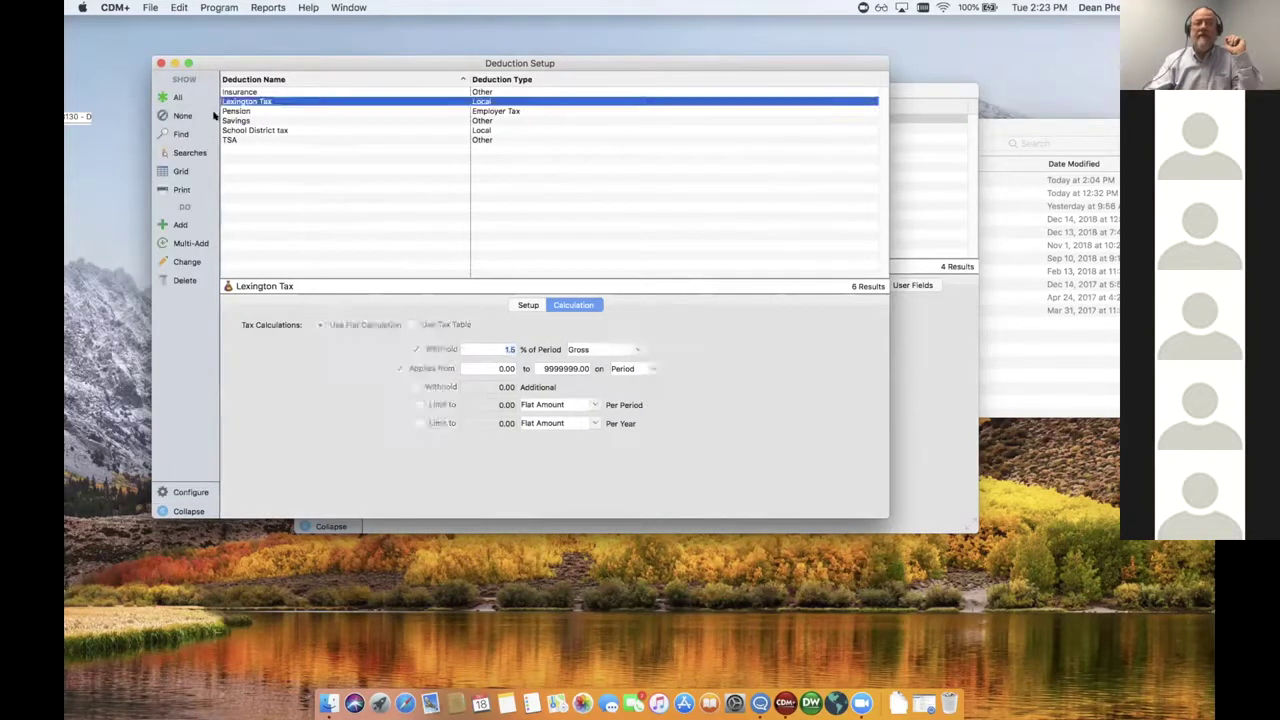
- Review the Pension deduction's calculation and setup details, then close Deduction Setup
click(234, 109)
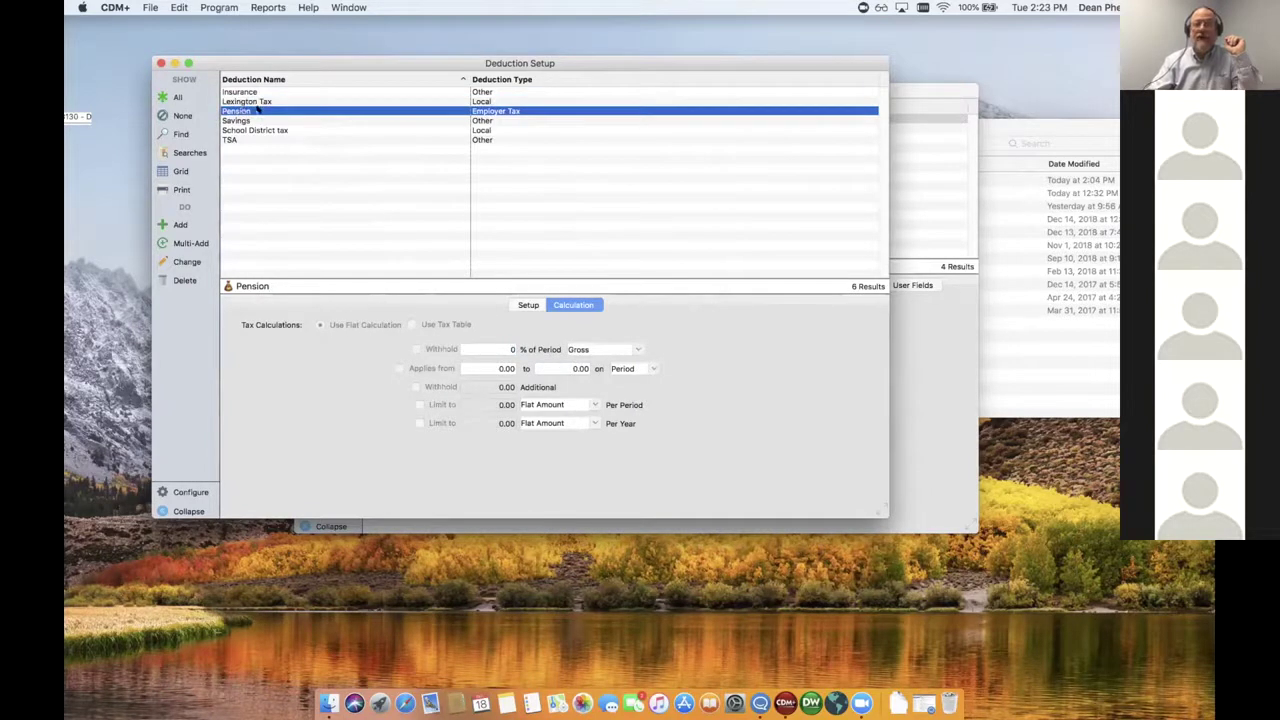
click(522, 305)
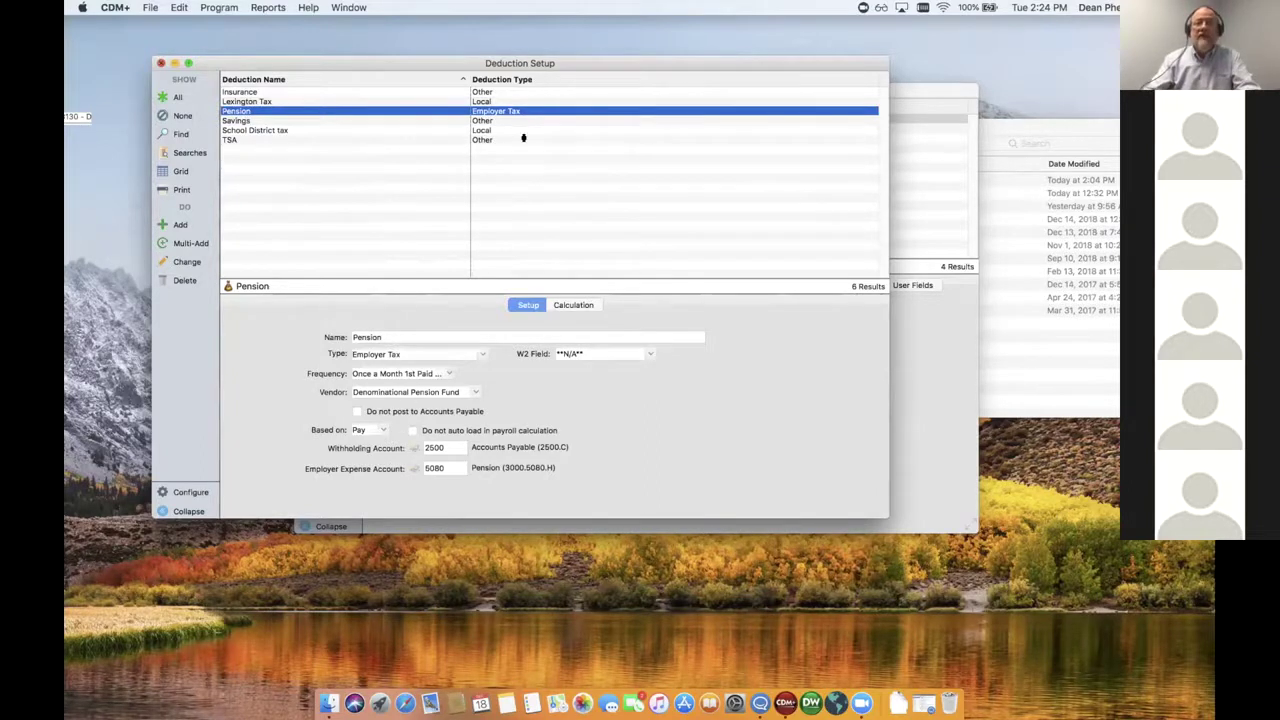
key(super+w)
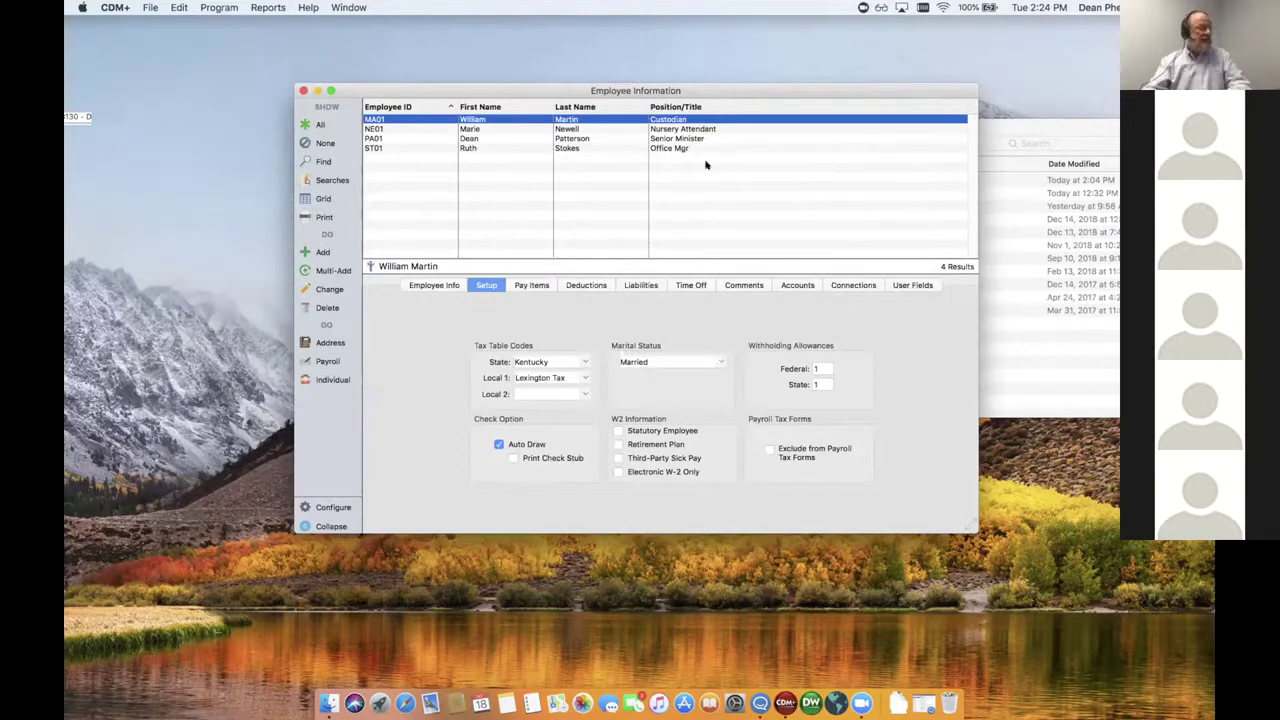
- Review the Senior Minister's employee information and payroll tax setup
click(472, 138)
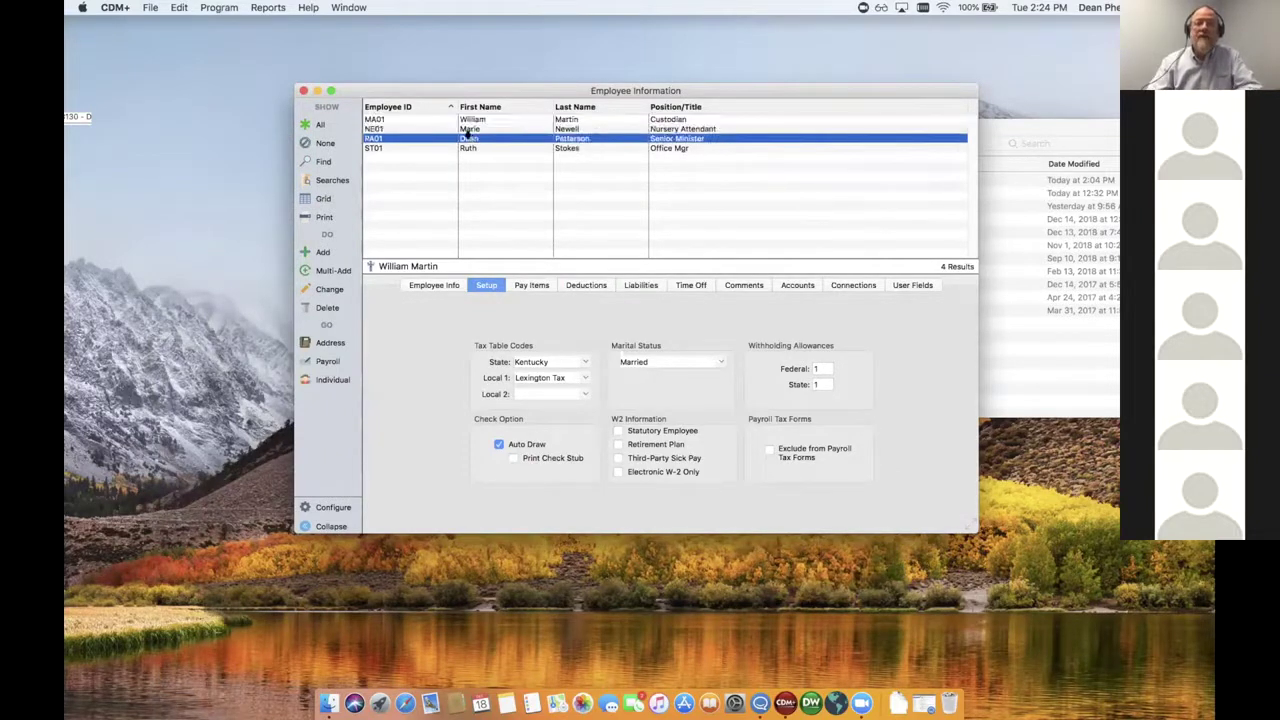
click(440, 285)
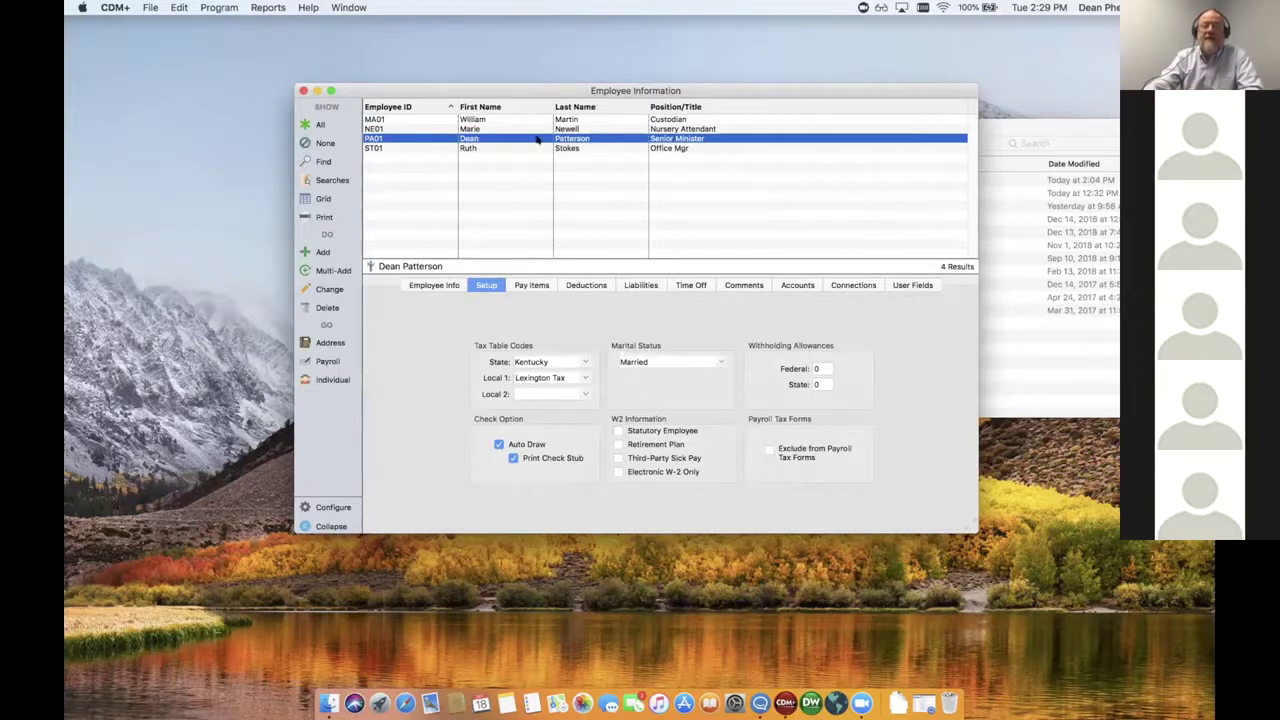
click(450, 285)
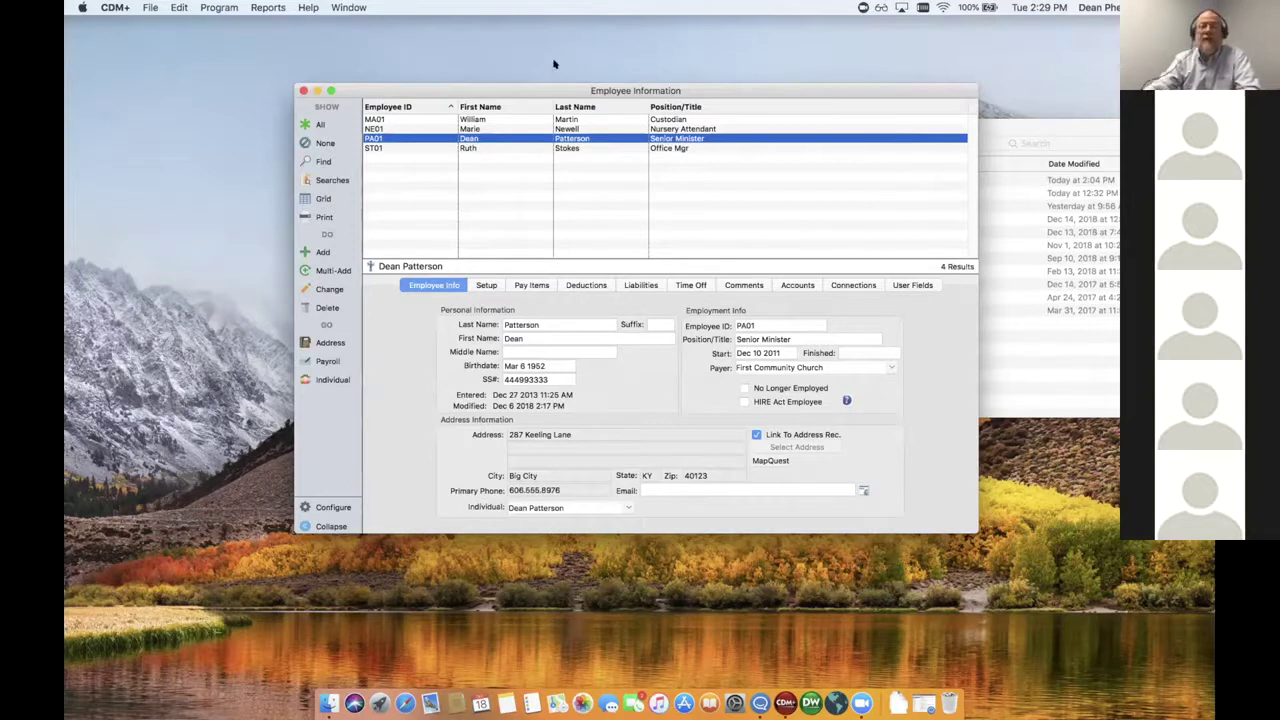
click(487, 285)
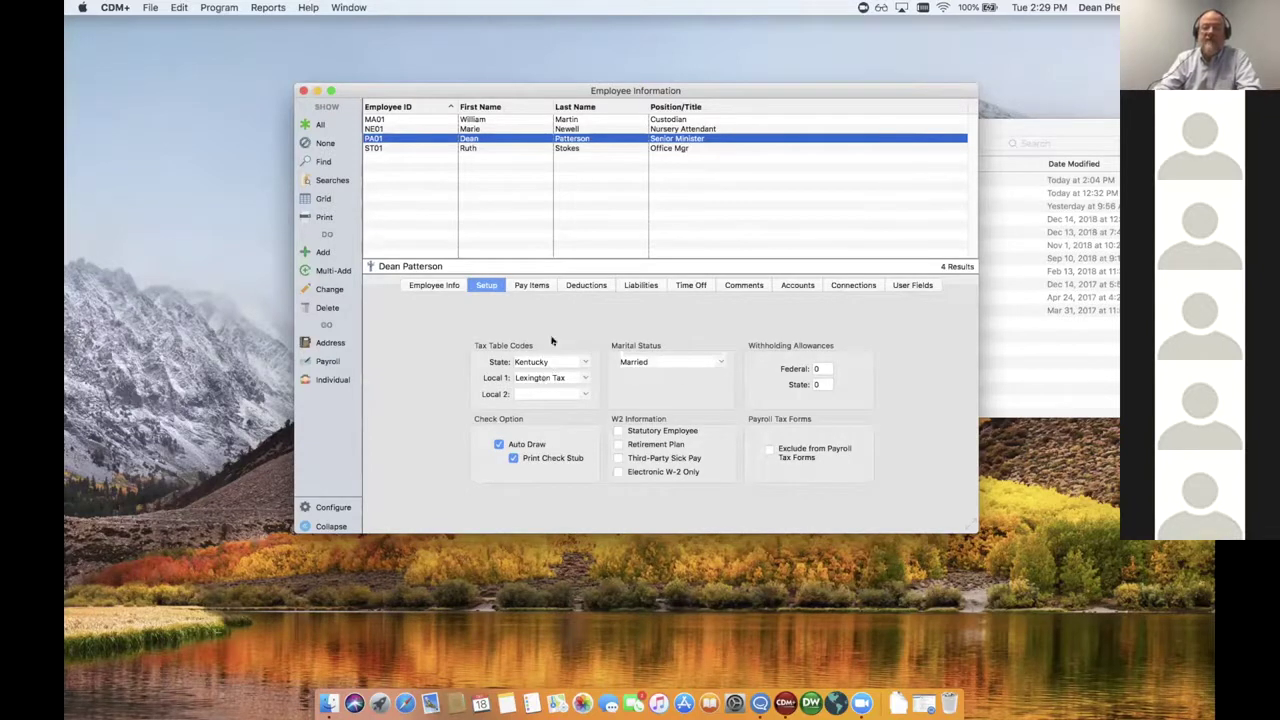
- Examine the tax exemptions on the Senior Minister's Pastor's Salary pay item and compare them with the custodian's pay item
click(538, 285)
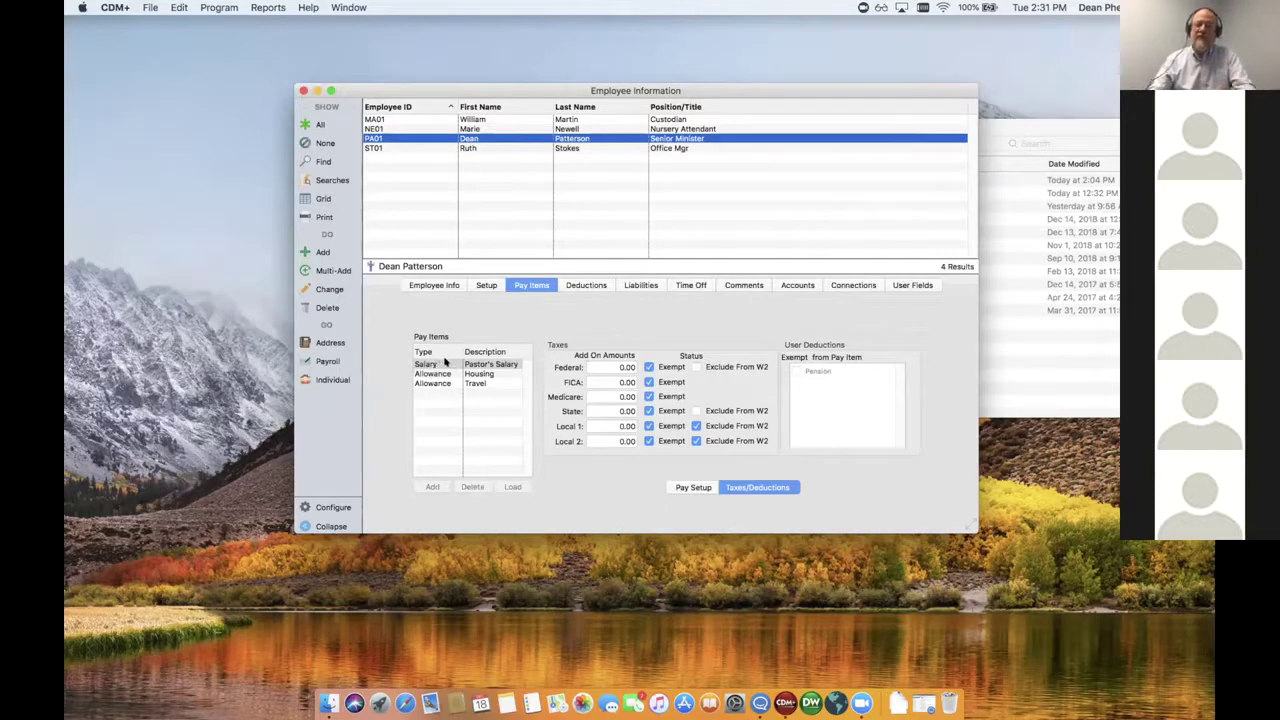
click(441, 363)
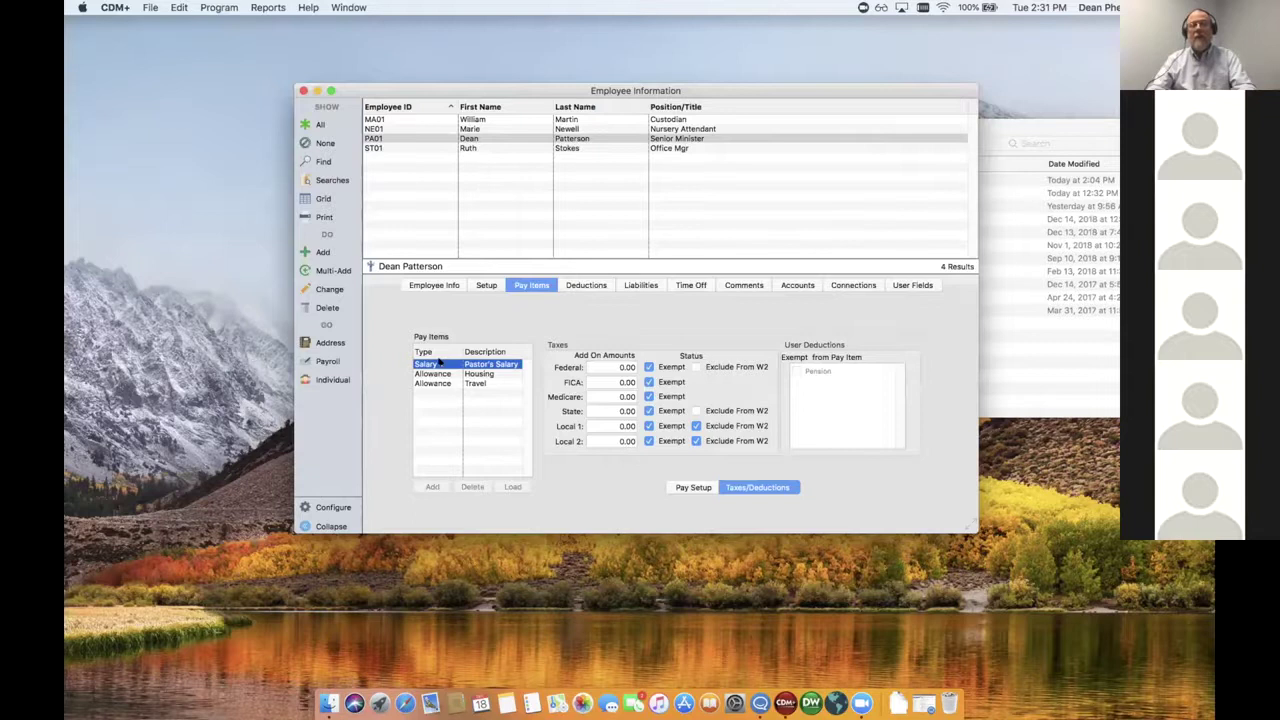
click(496, 116)
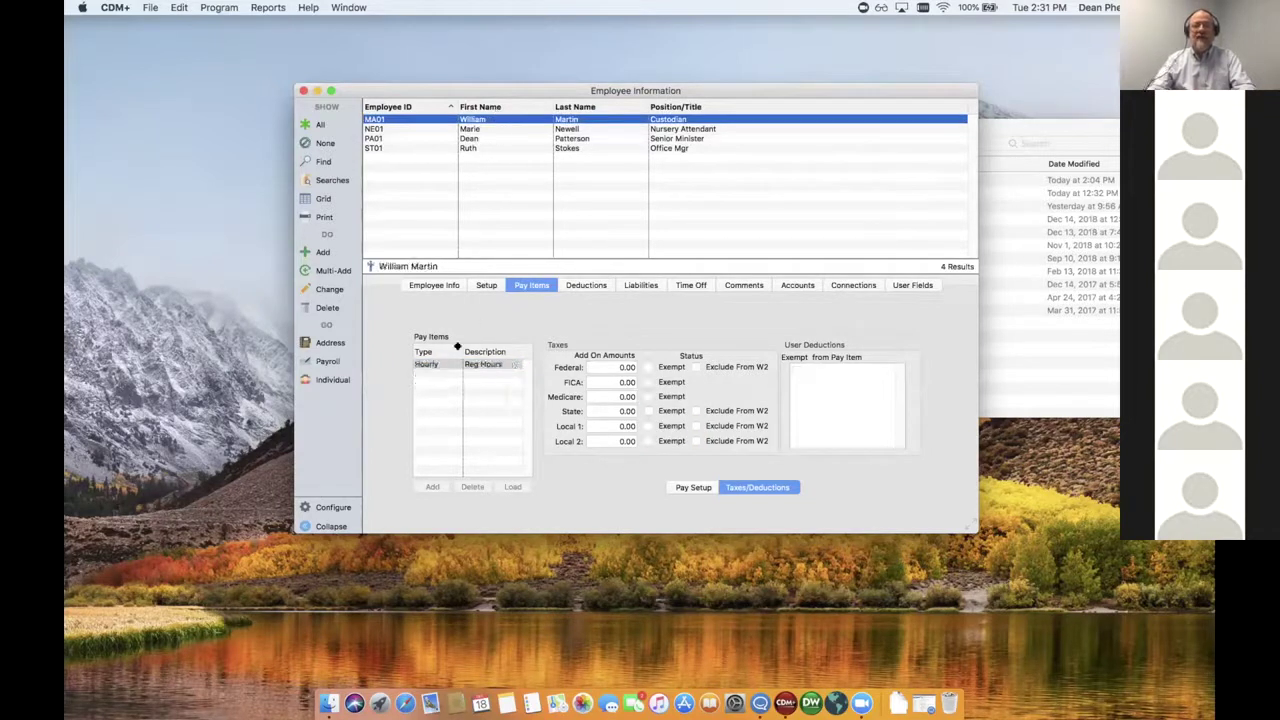
click(571, 139)
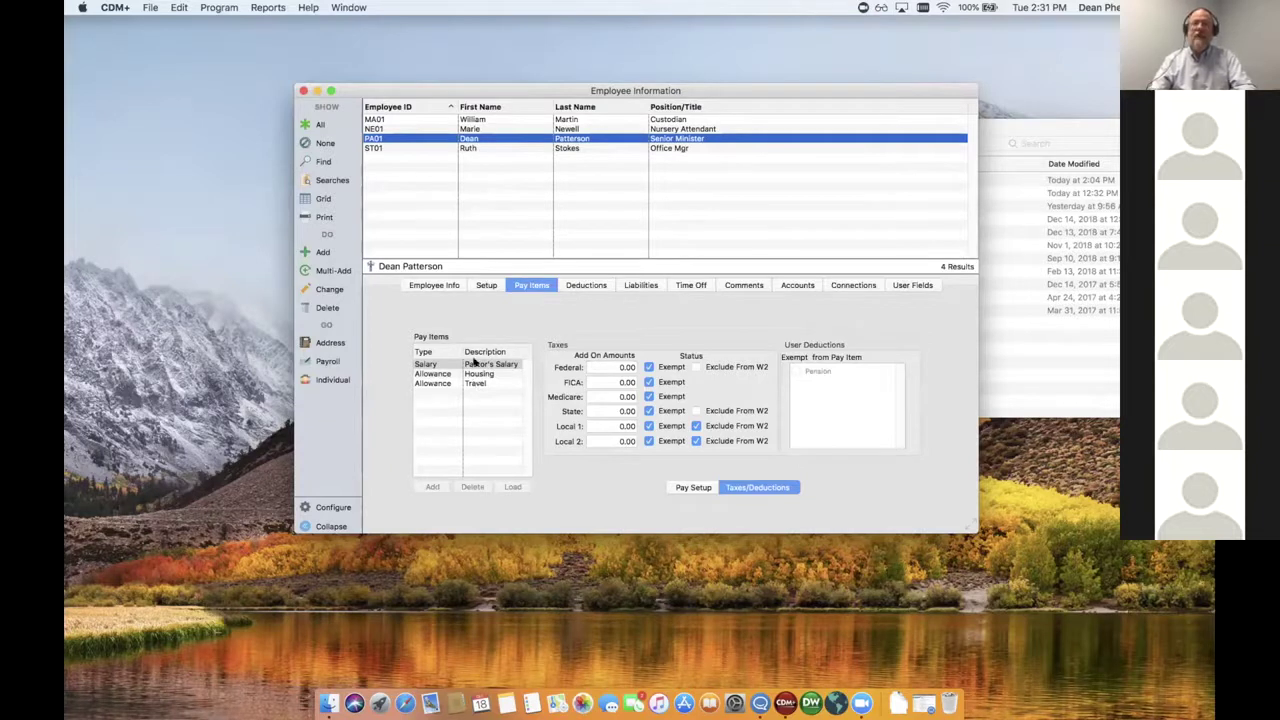
- Review the pay setup and tax exemptions of the Senior Minister's Pastor's Salary pay item alongside the employee information
click(495, 364)
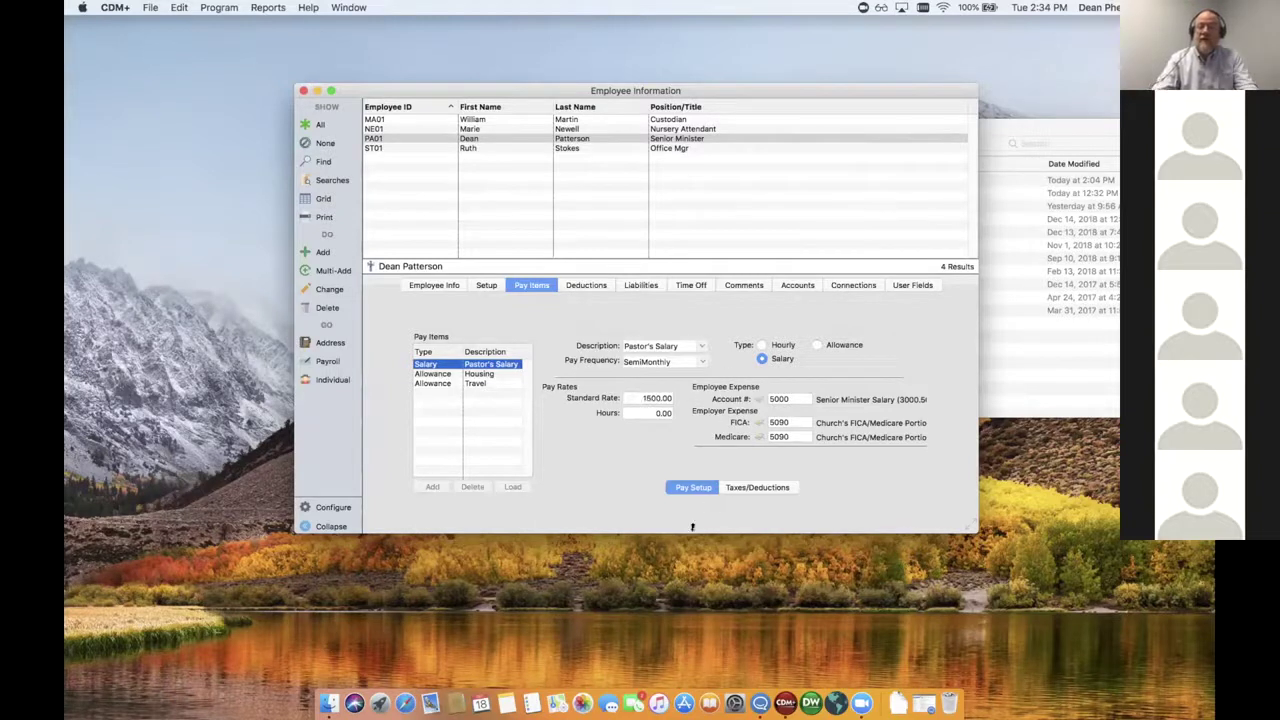
click(753, 486)
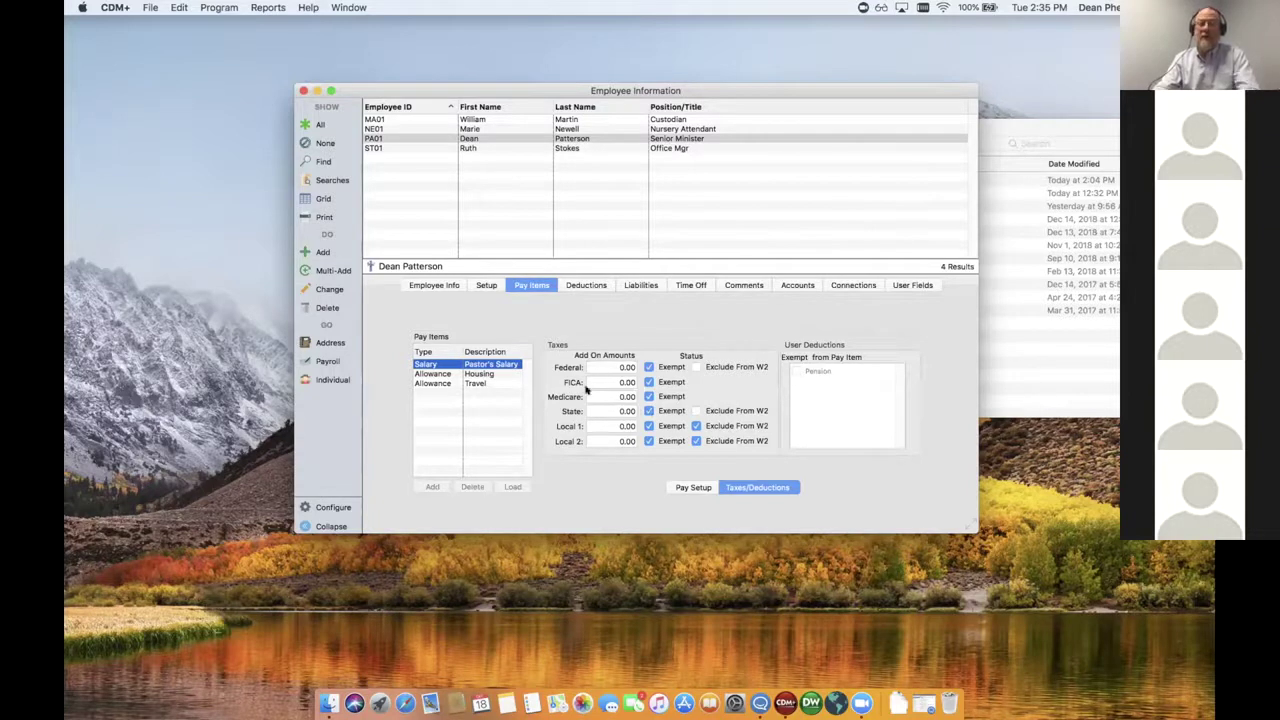
click(486, 285)
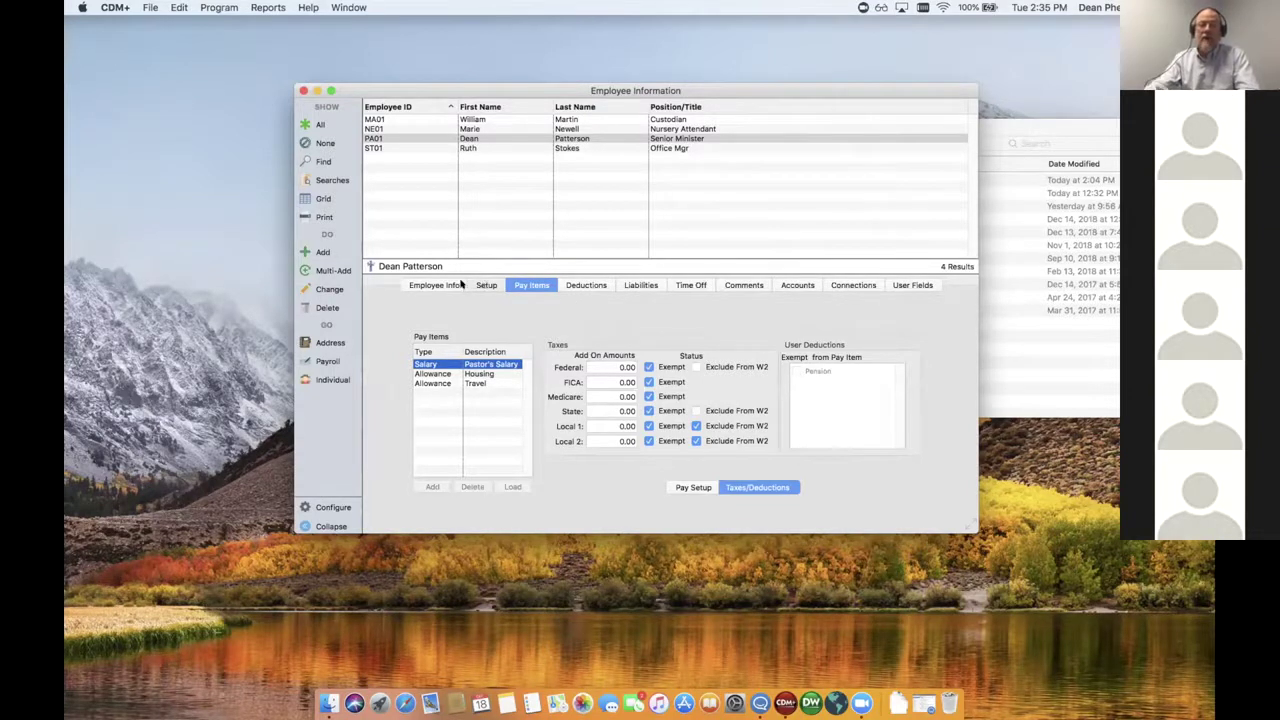
click(434, 285)
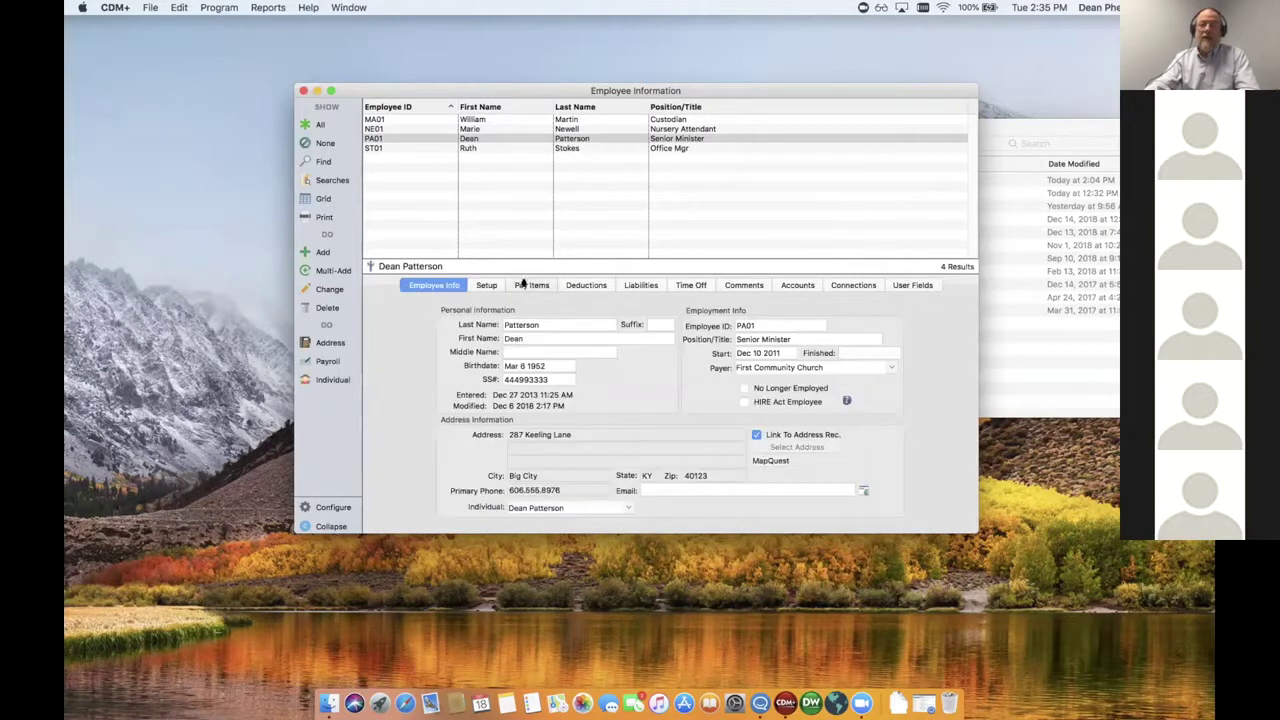
click(531, 285)
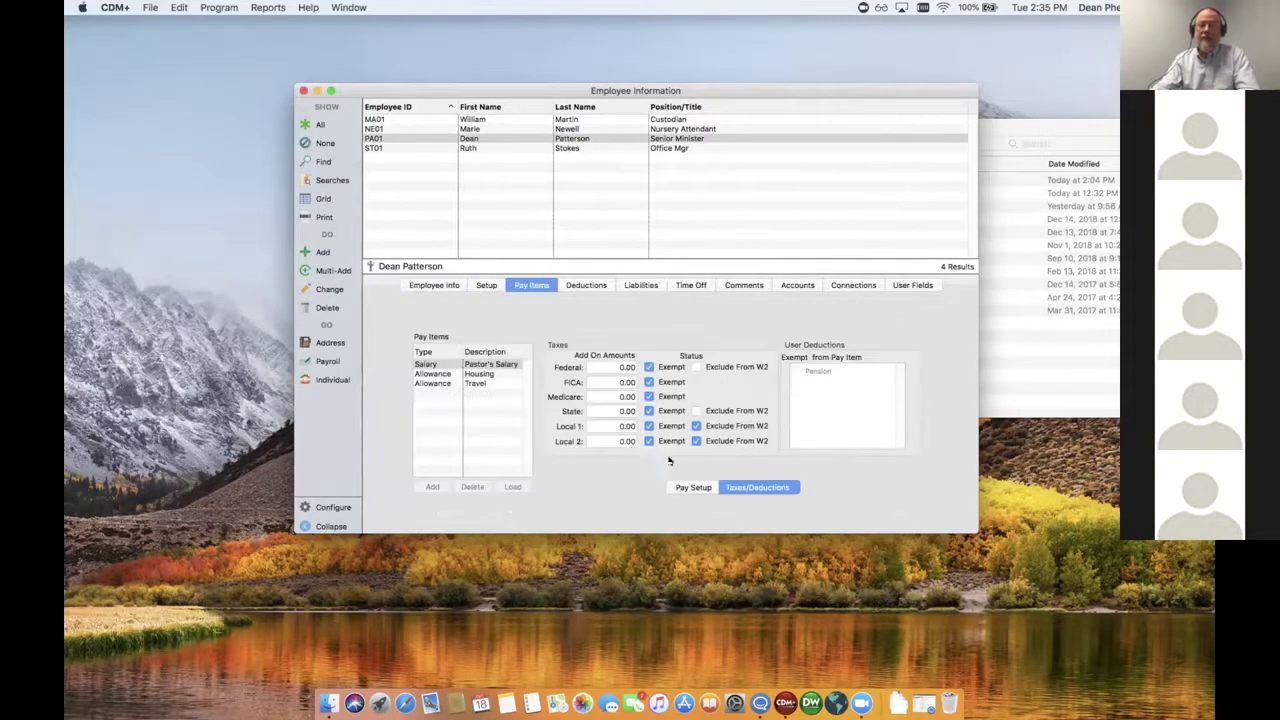
click(686, 485)
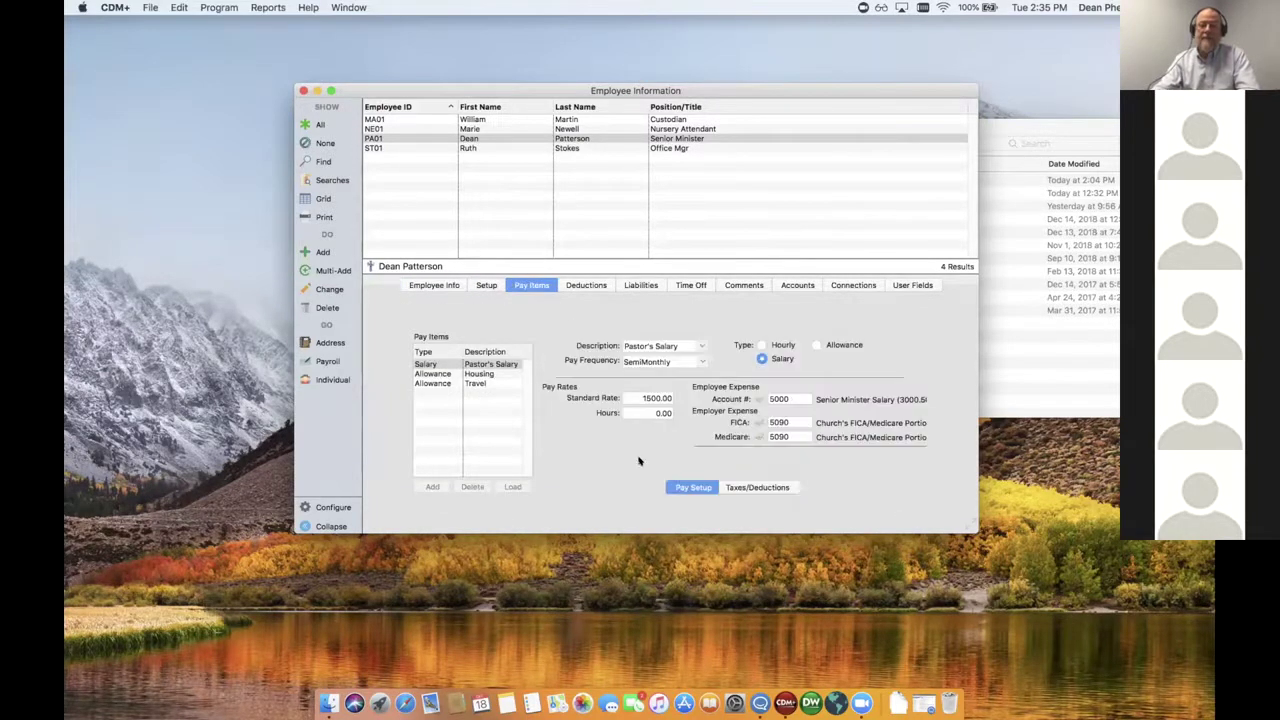
- Review the Senior Minister's Housing allowance pay and tax settings, then the employee's deductions and liability accounts
click(487, 373)
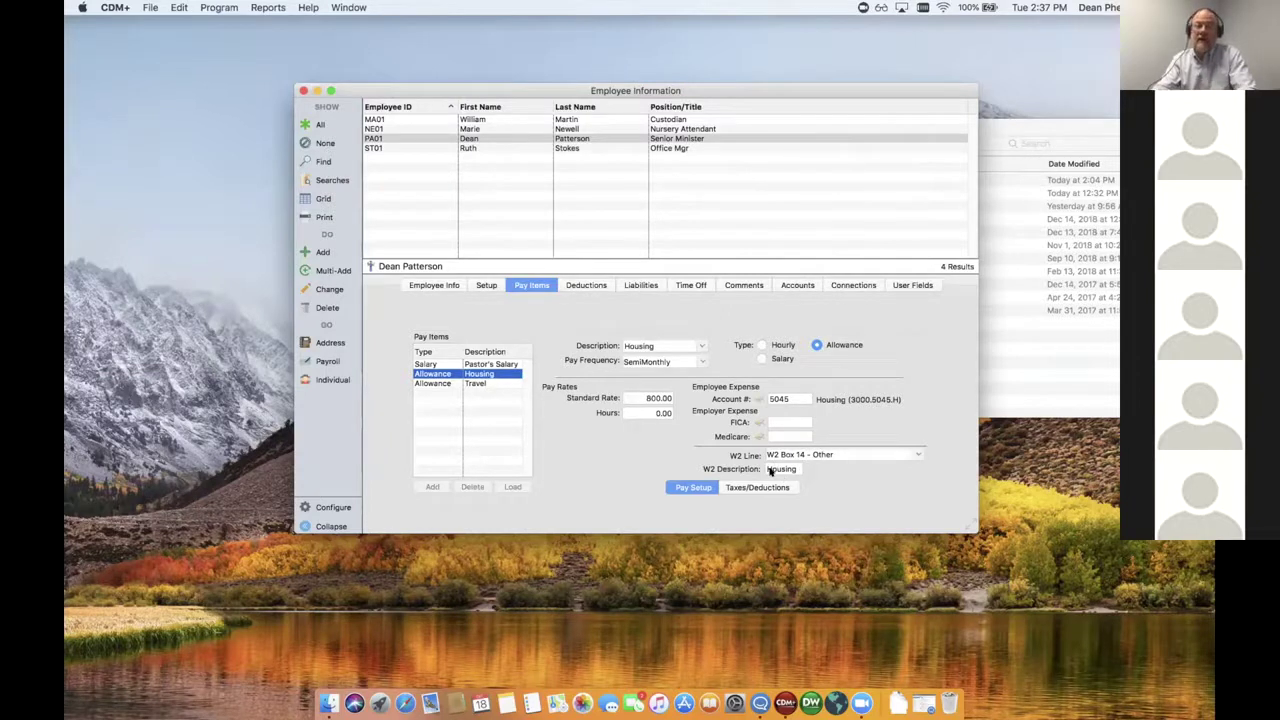
click(757, 487)
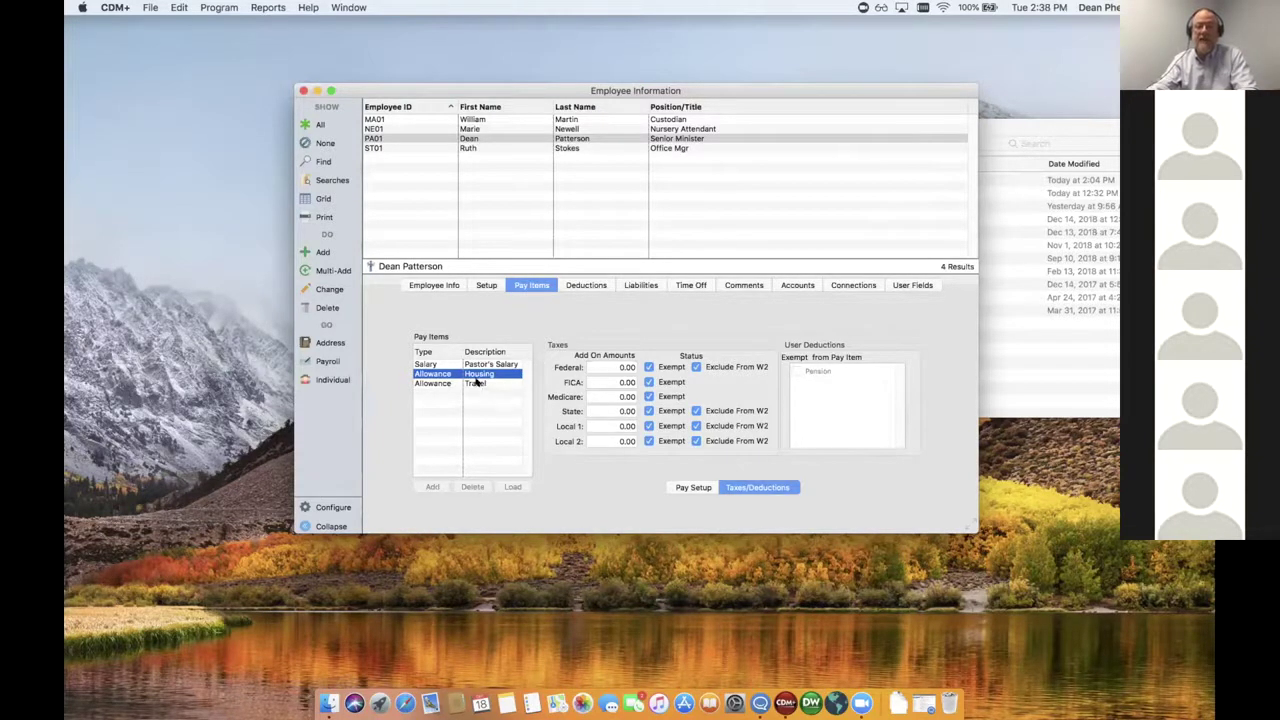
click(586, 285)
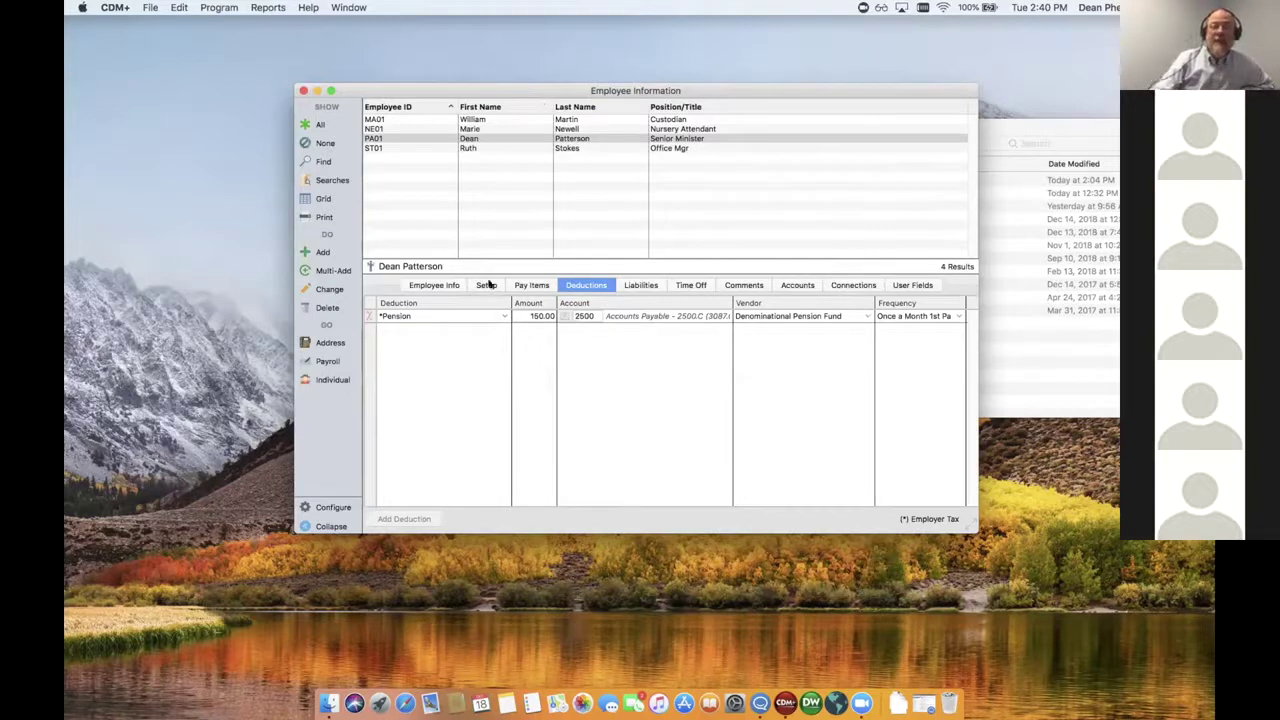
click(636, 285)
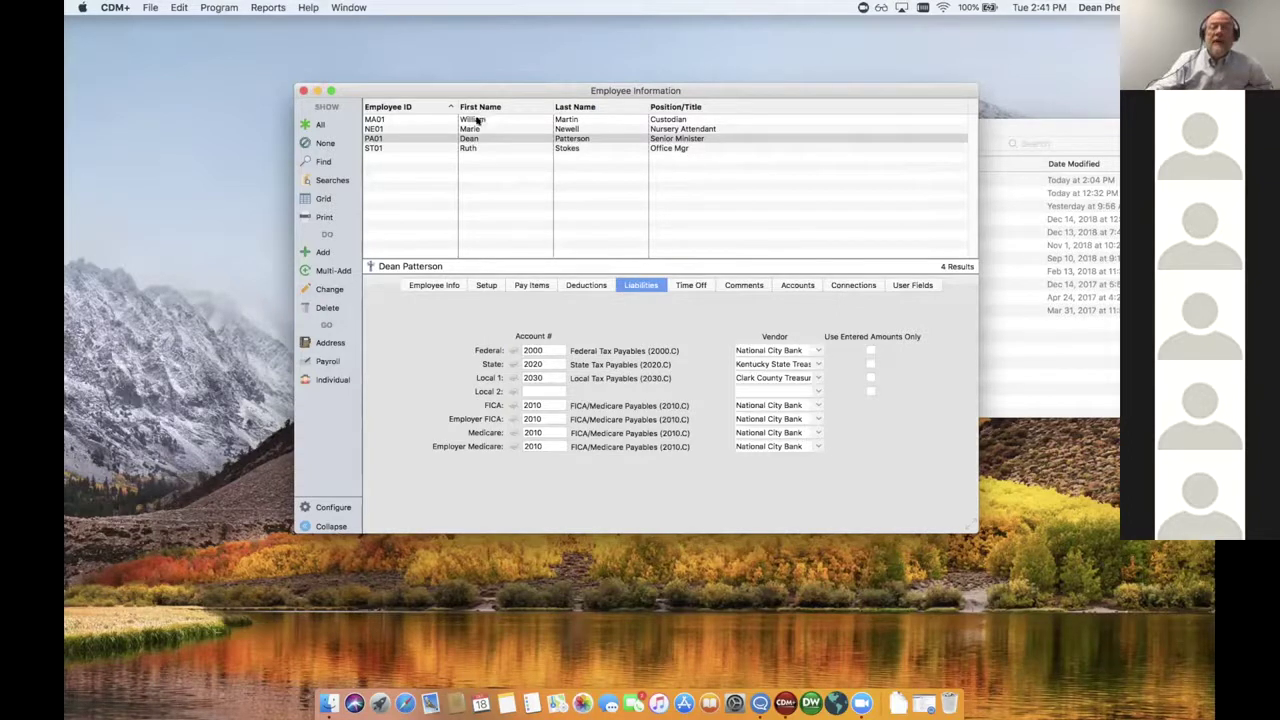
- Edit the Senior Minister's Pastor's Salary pay item, removing its federal tax exemption and setting a federal add-on amount of 200.00
click(531, 137)
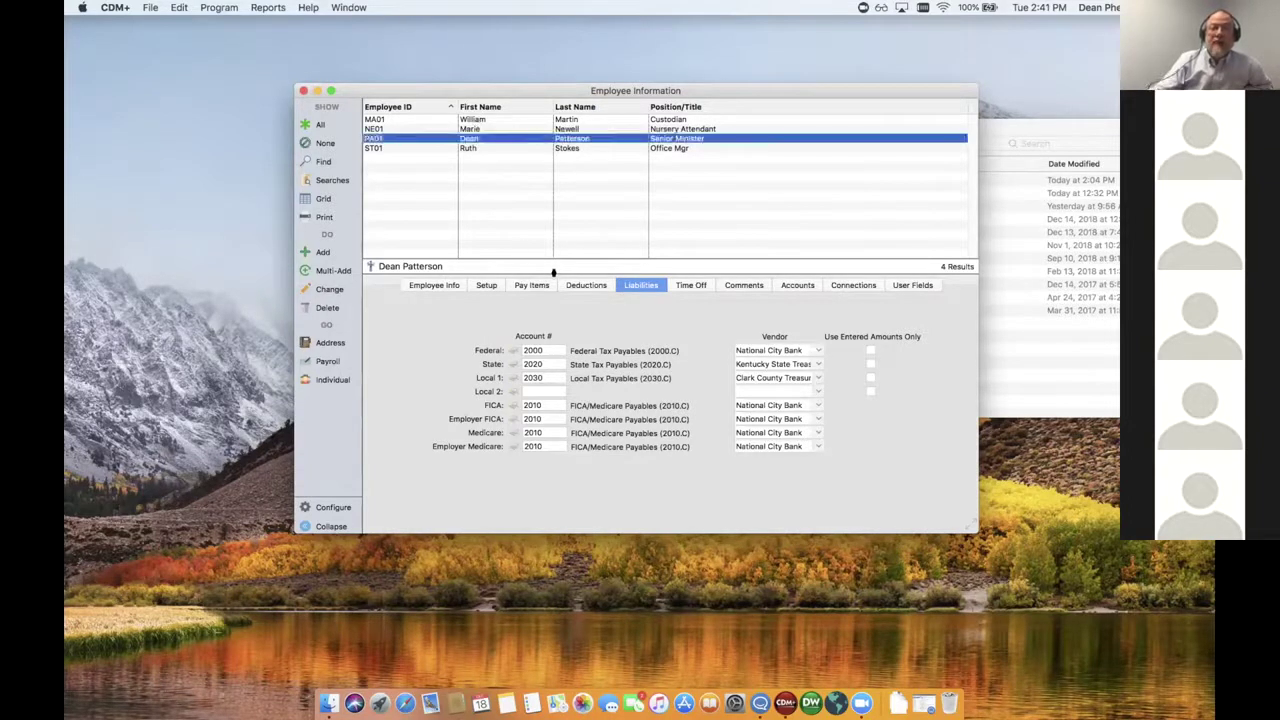
click(519, 285)
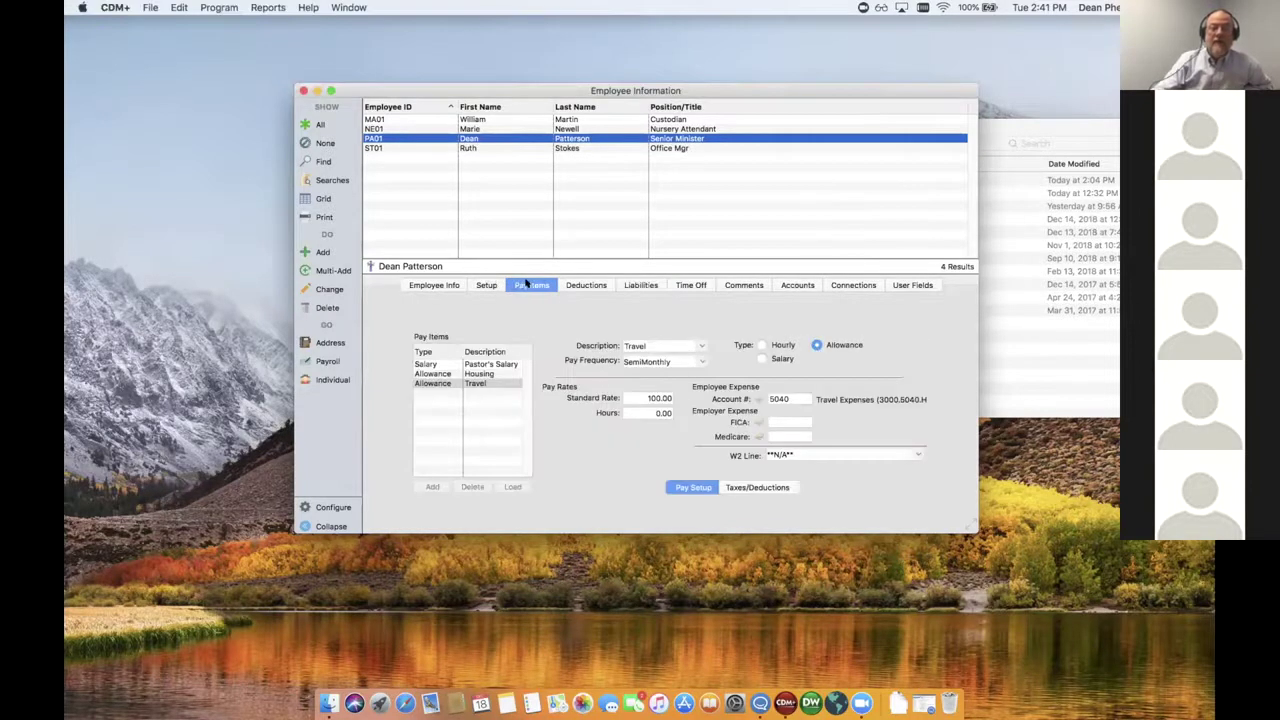
click(489, 364)
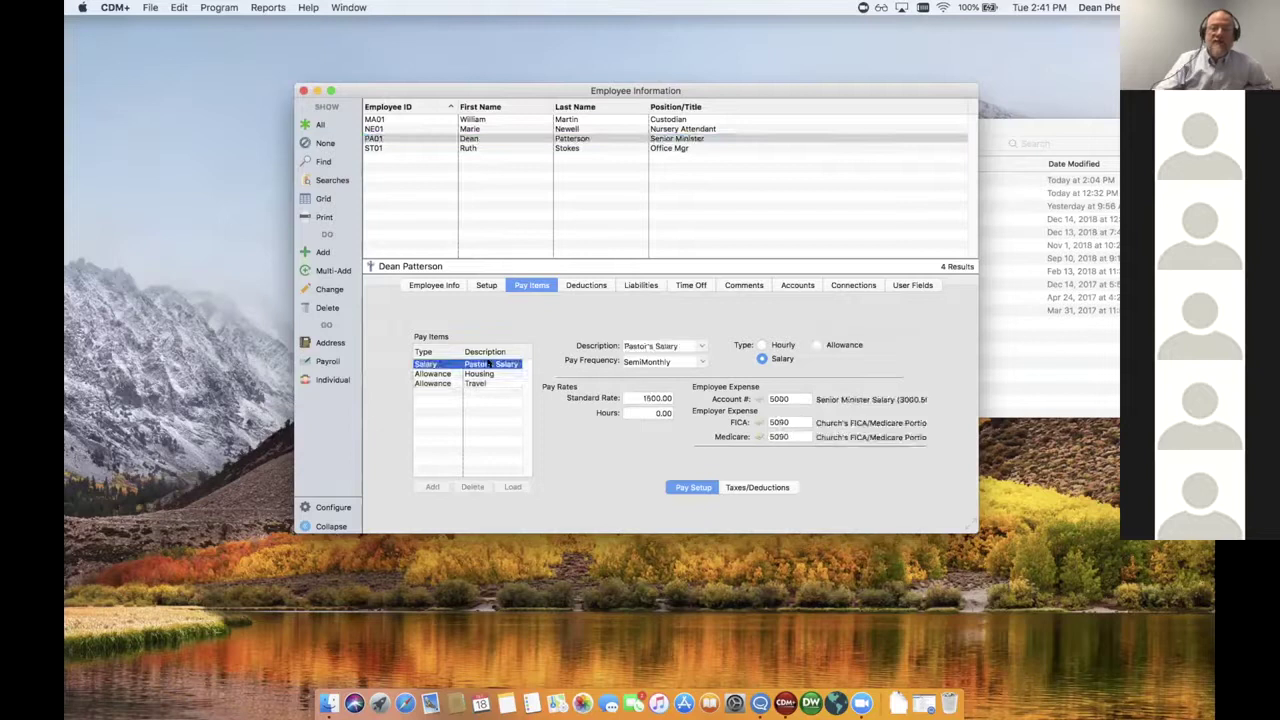
click(759, 485)
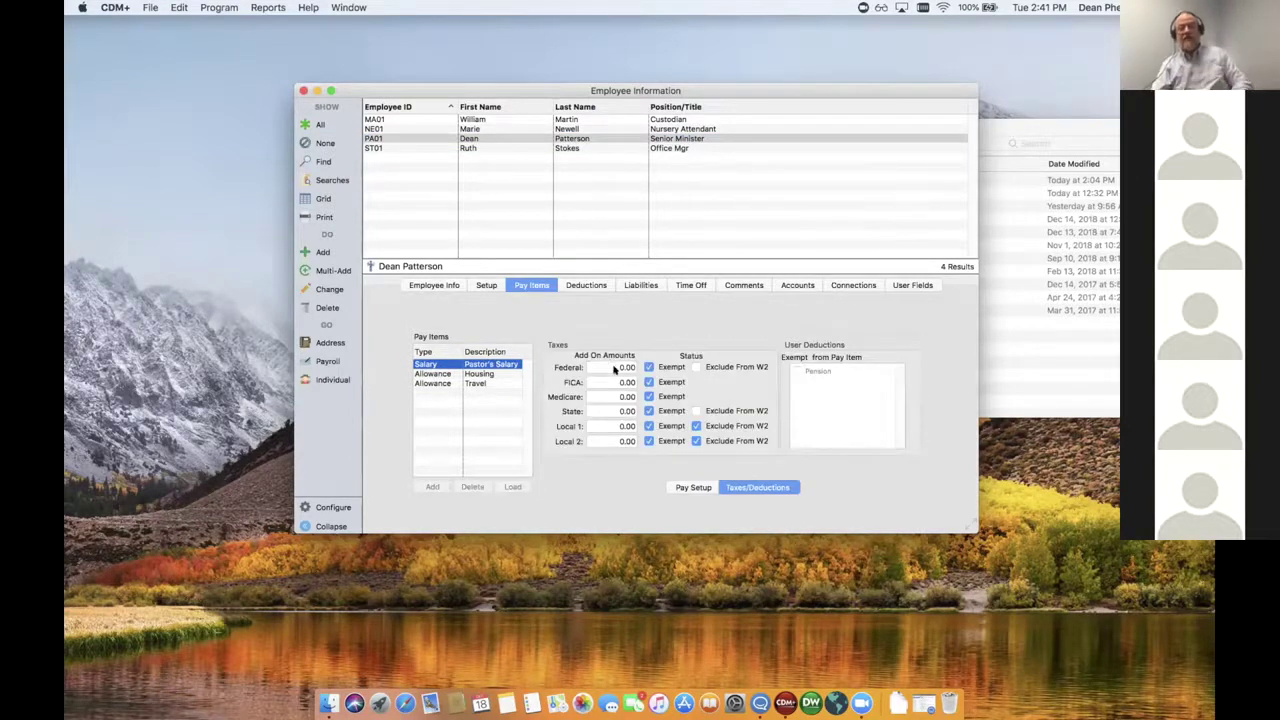
click(337, 288)
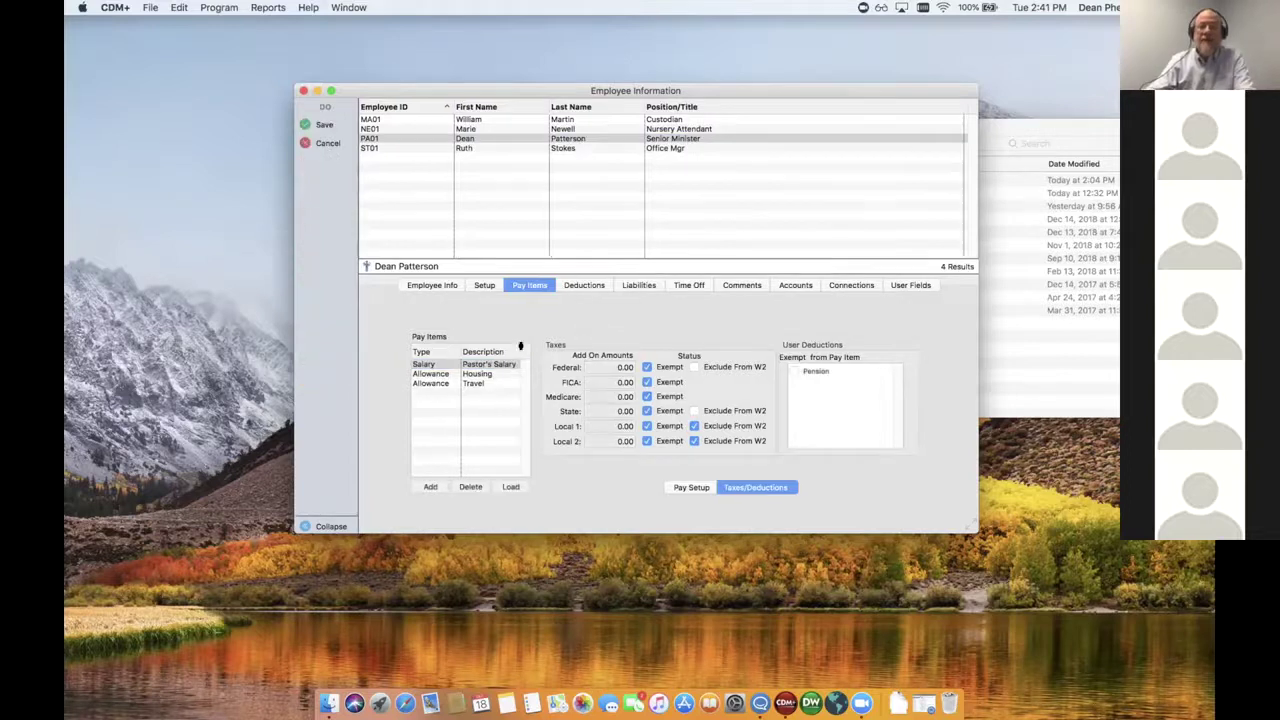
click(646, 367)
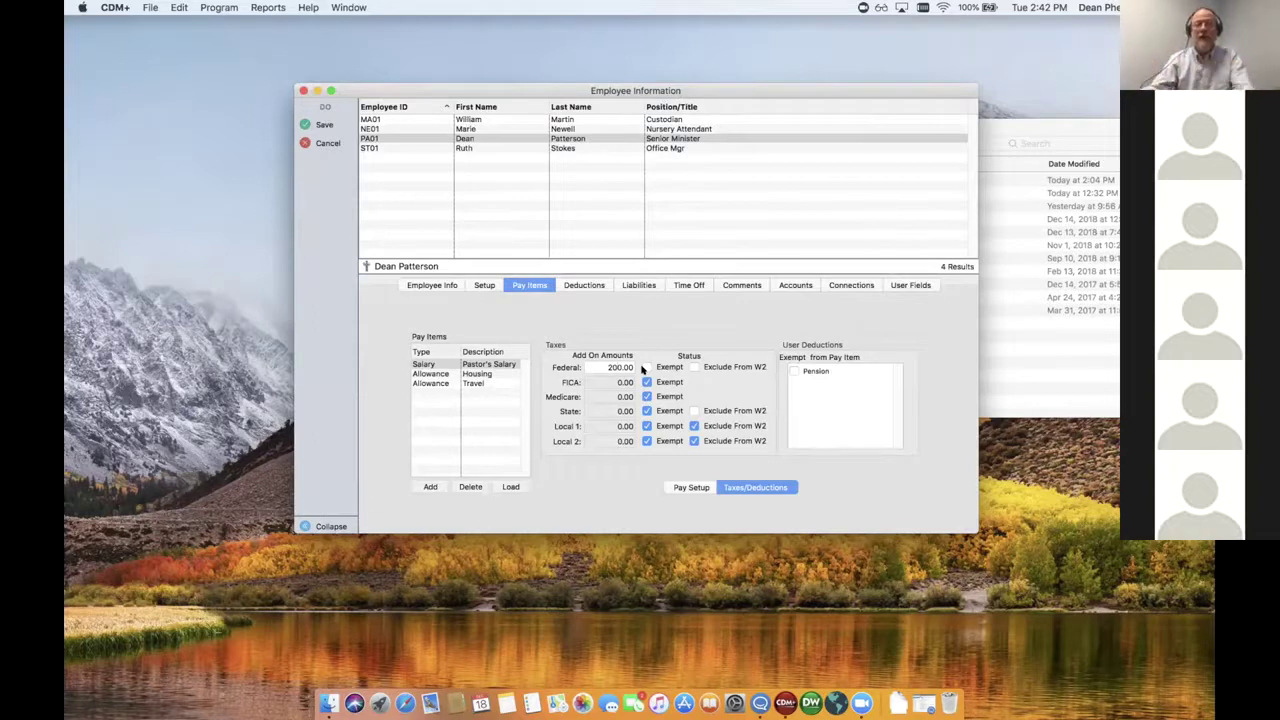
- Set the Senior Minister's federal tax liability to use entered amounts only and save the employee record
click(641, 284)
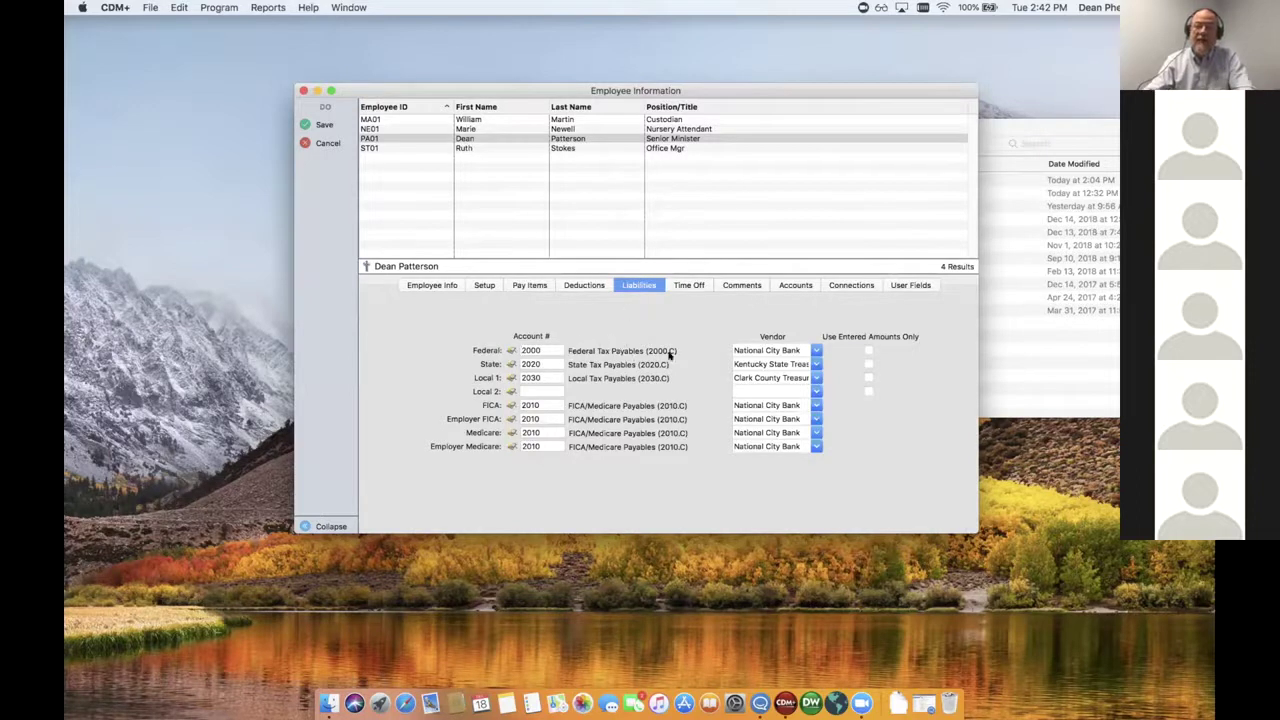
click(868, 350)
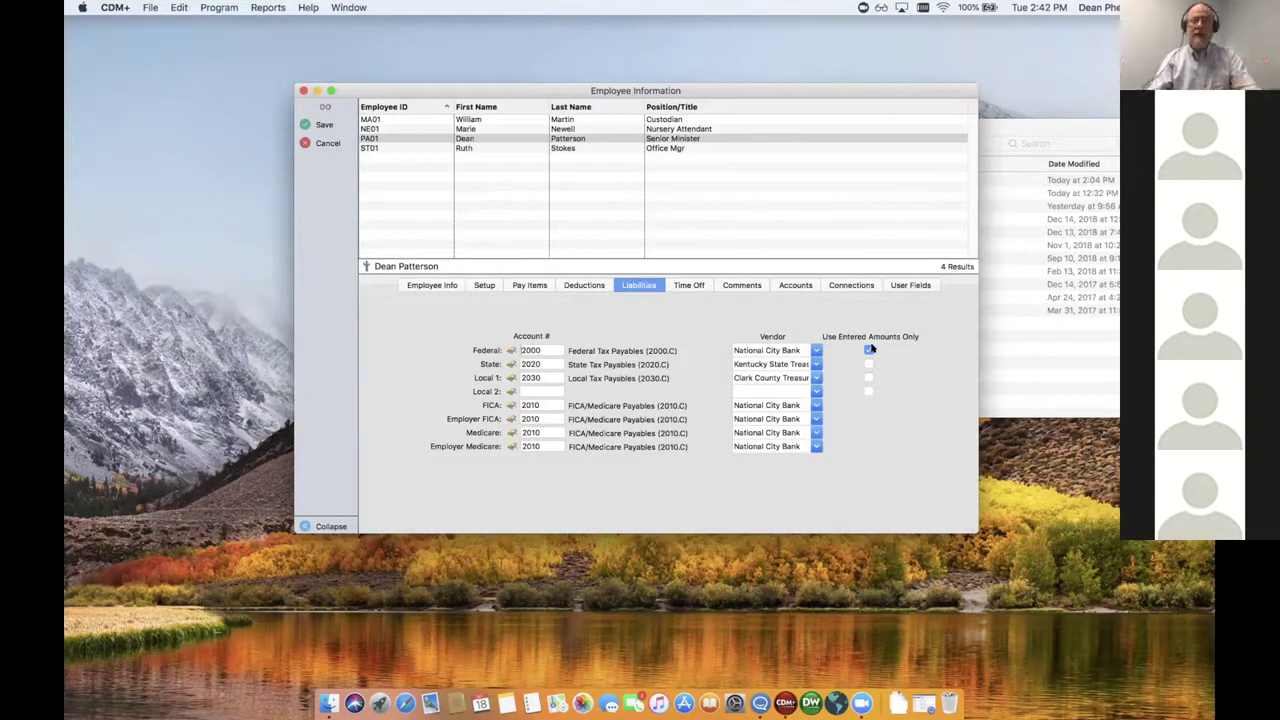
click(540, 285)
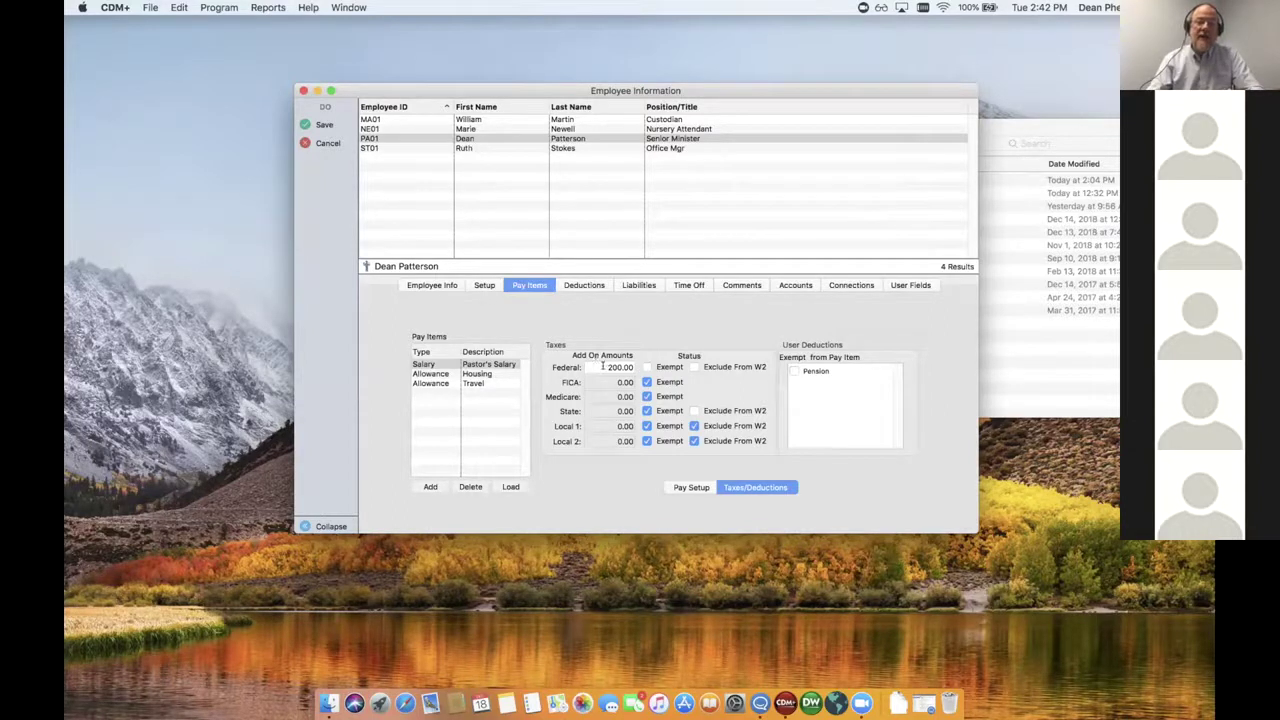
click(636, 285)
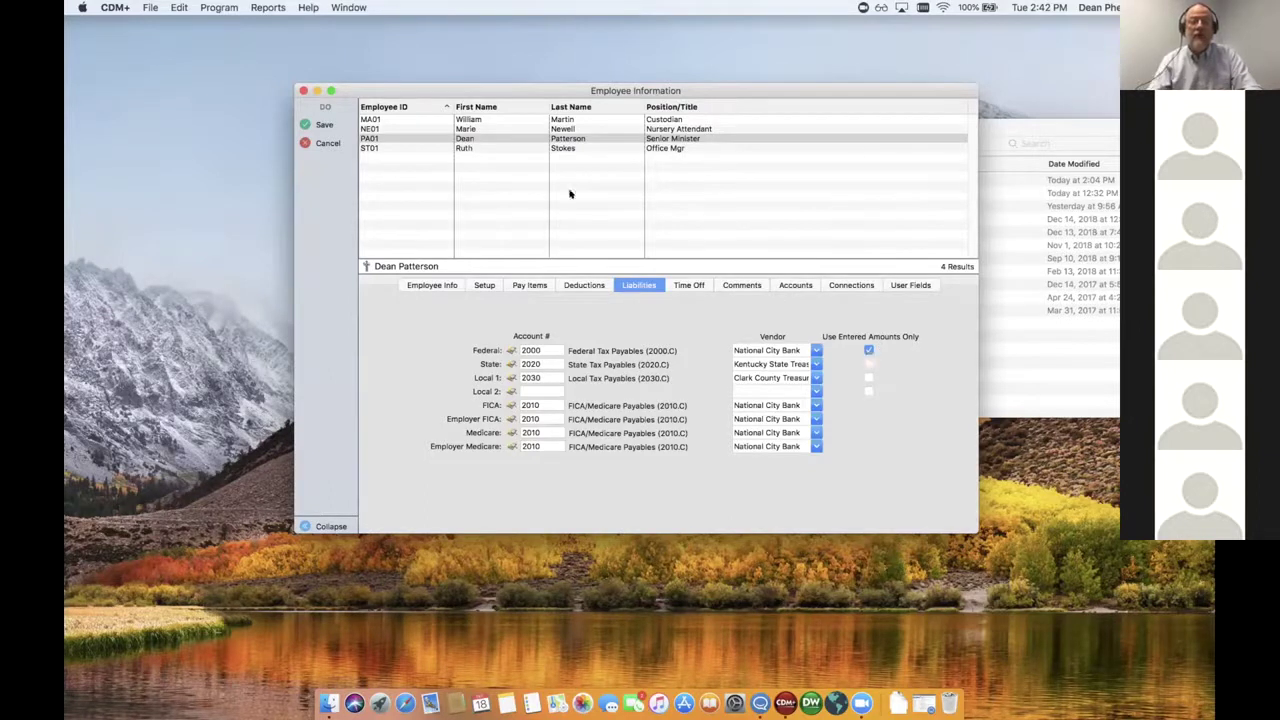
click(347, 128)
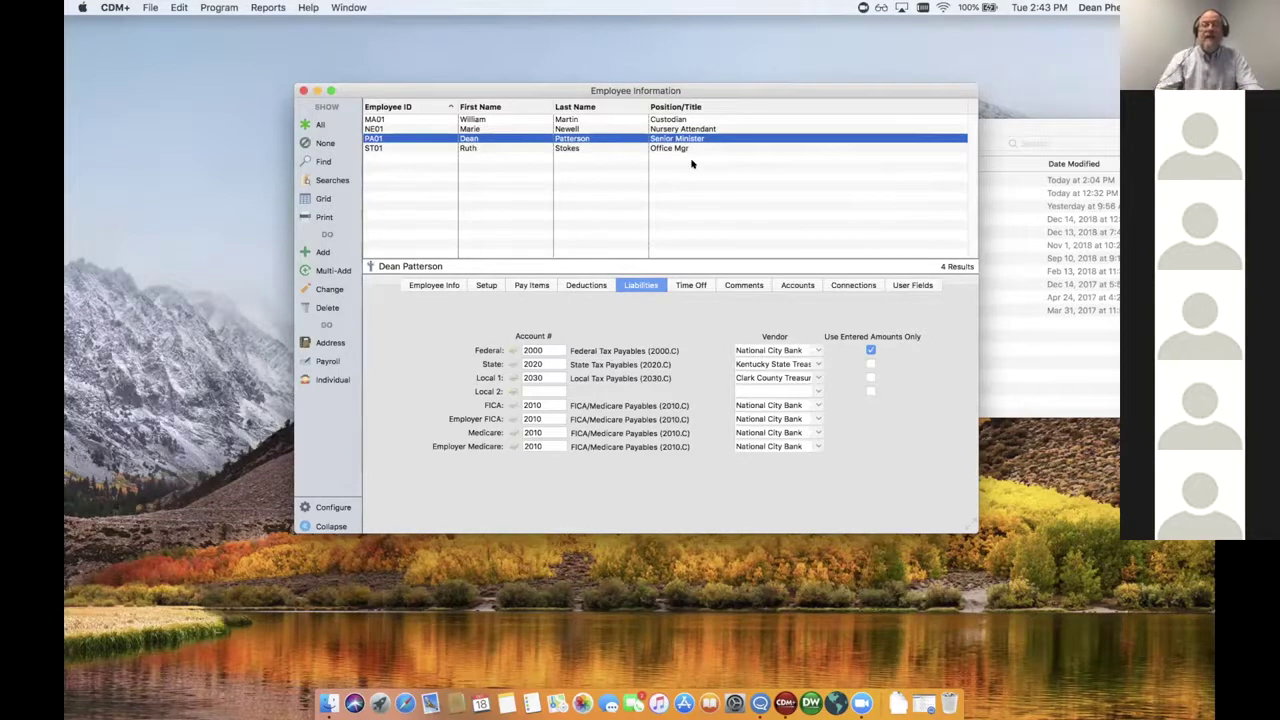
- Calculate the semimonthly regular payroll for Dec 1 2018 to Dec 15 2018 with a paid date of Dec 18 2018
click(220, 8)
mouse_move(250, 177)
click(429, 177)
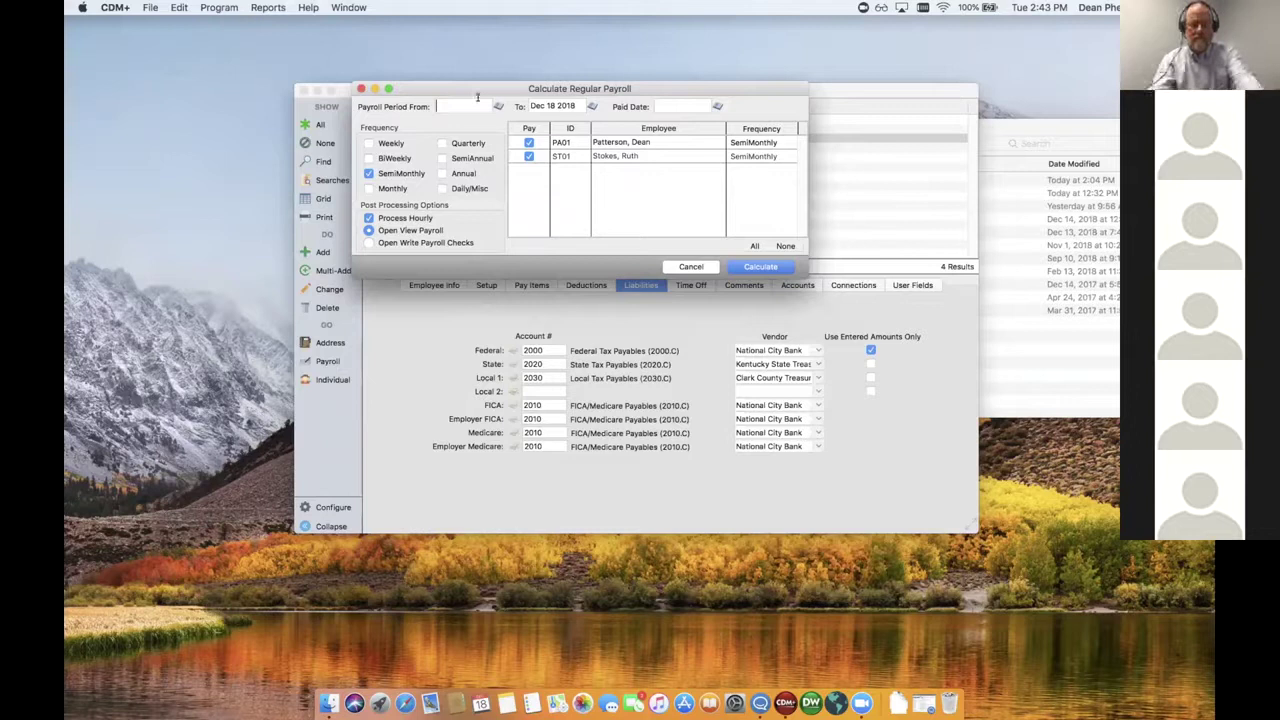
text(12)
key(Tab)
key(shift+Tab)
text(1)
key(Tab)
text(15)
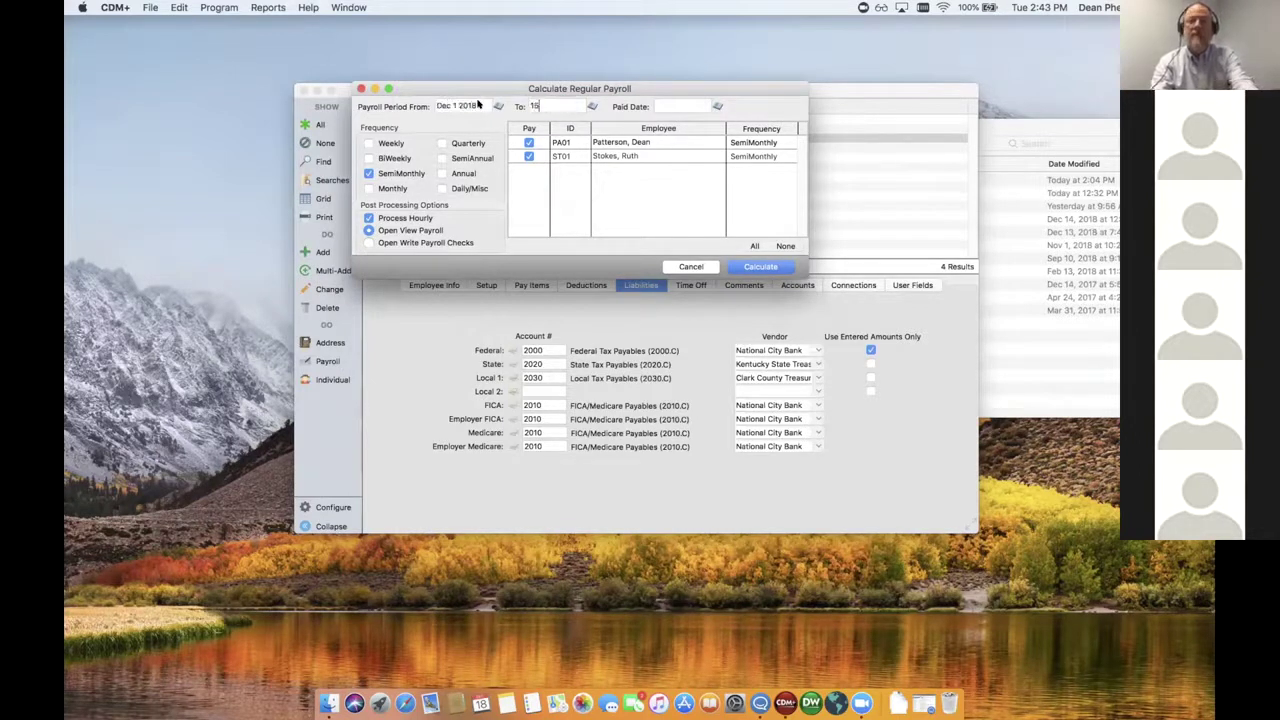
text( 2018)
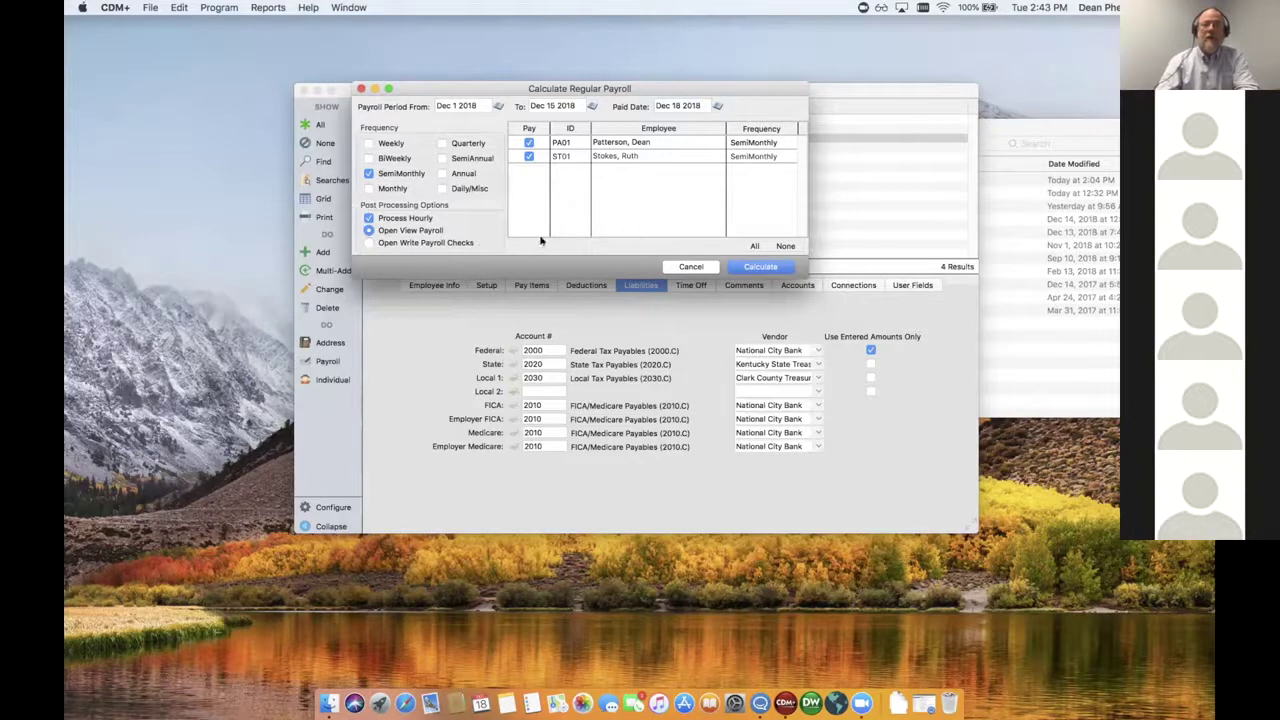
click(759, 267)
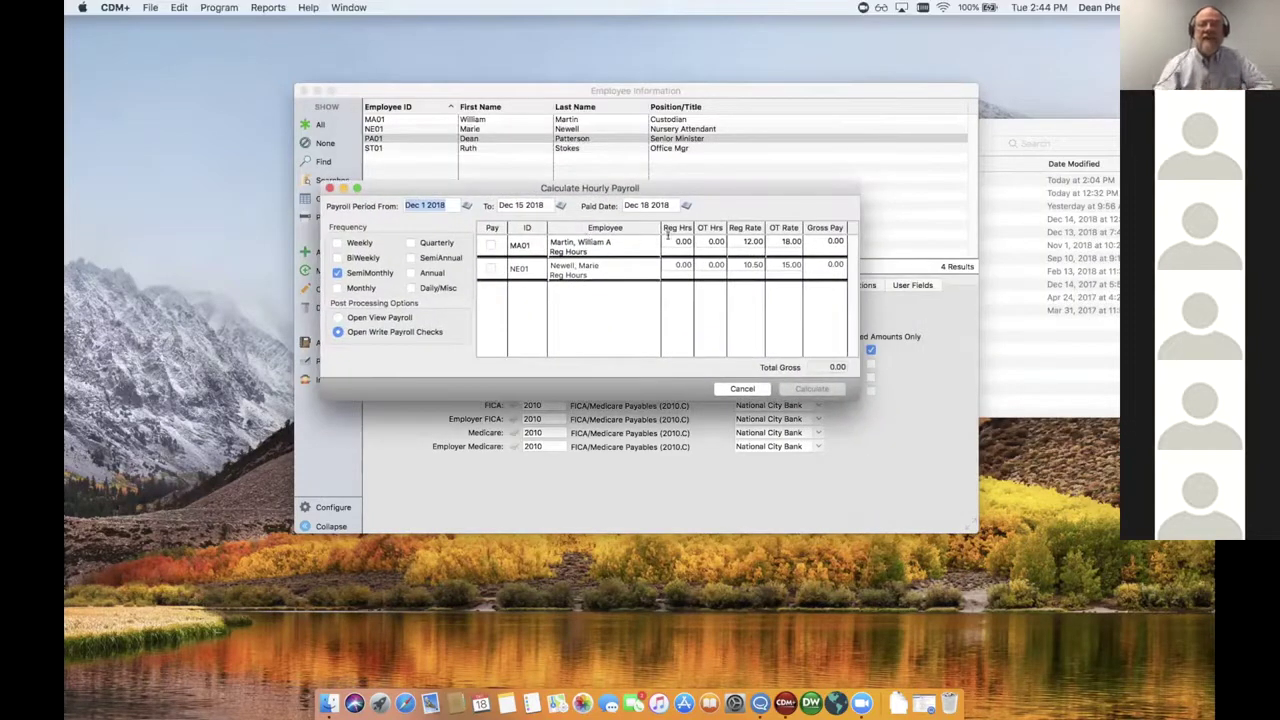
- Calculate the hourly payroll with 80 regular hours for both the custodian and the nursery attendant, opening View Payroll after processing
click(677, 241)
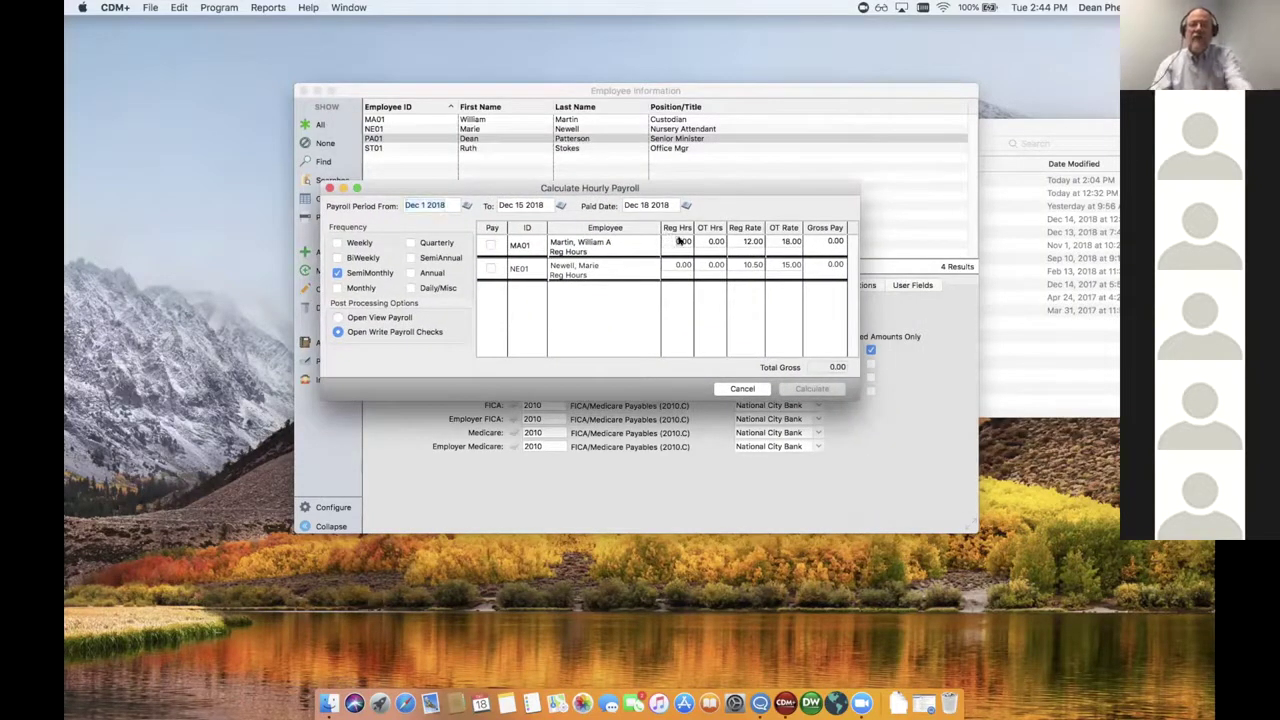
text(80)
key(Tab)
click(671, 262)
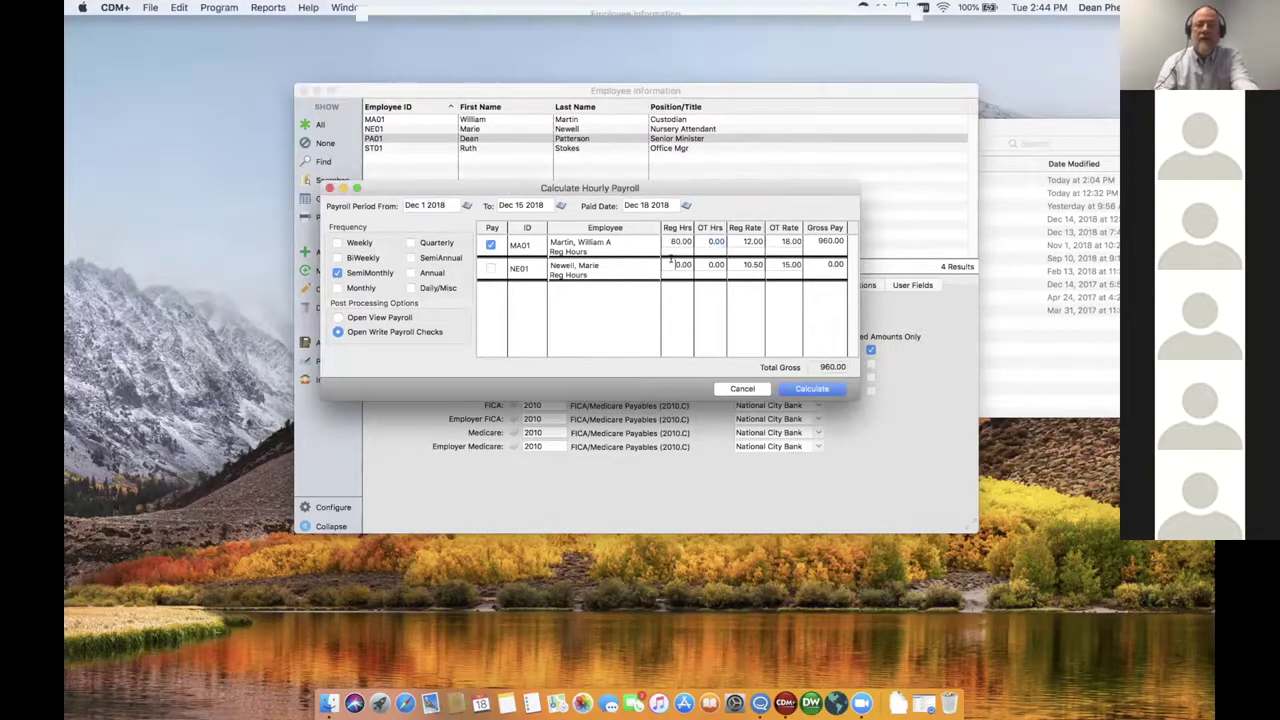
text(80)
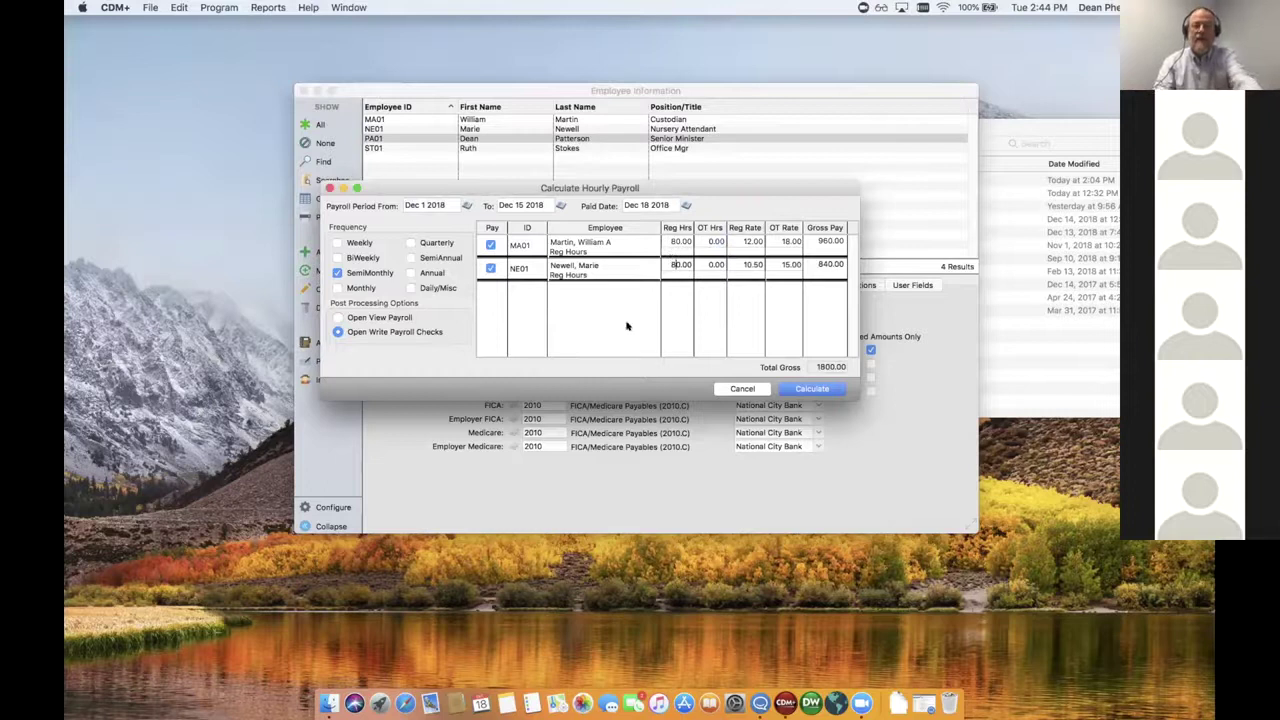
click(339, 317)
click(810, 388)
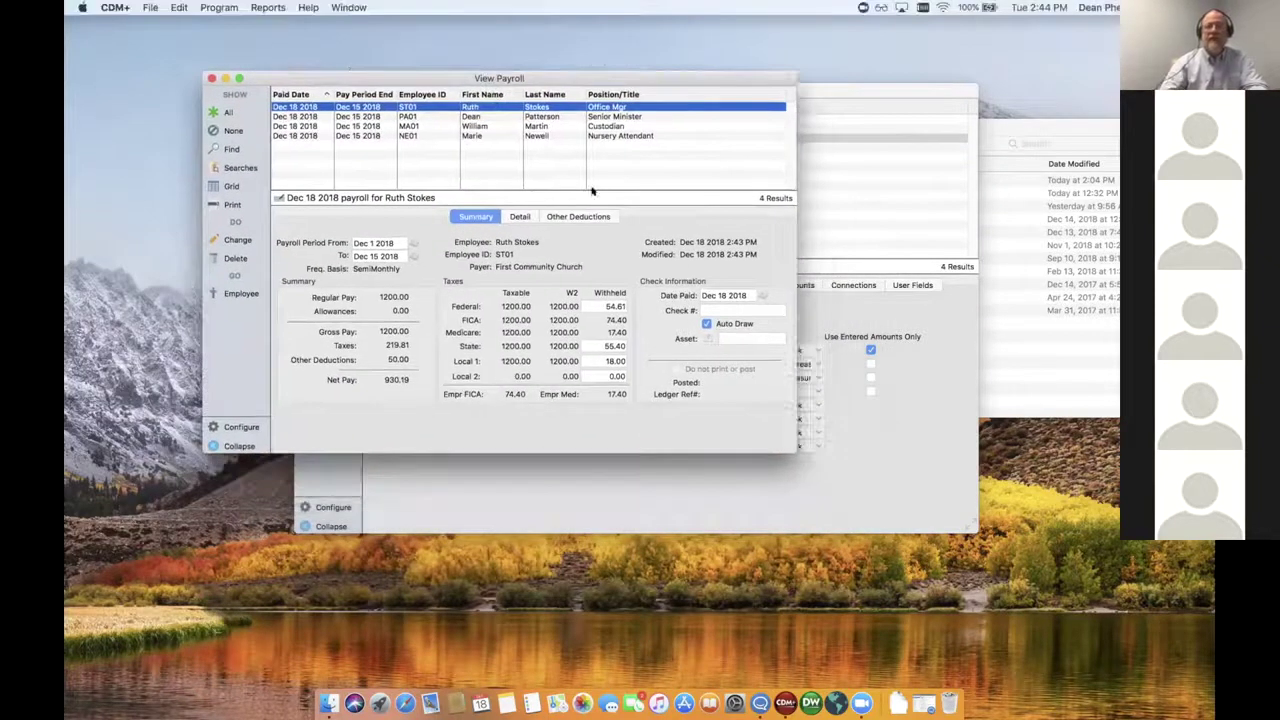
- Enlarge the View Payroll window and select the Senior Minister's payroll record for review
drag(796, 448, 968, 578)
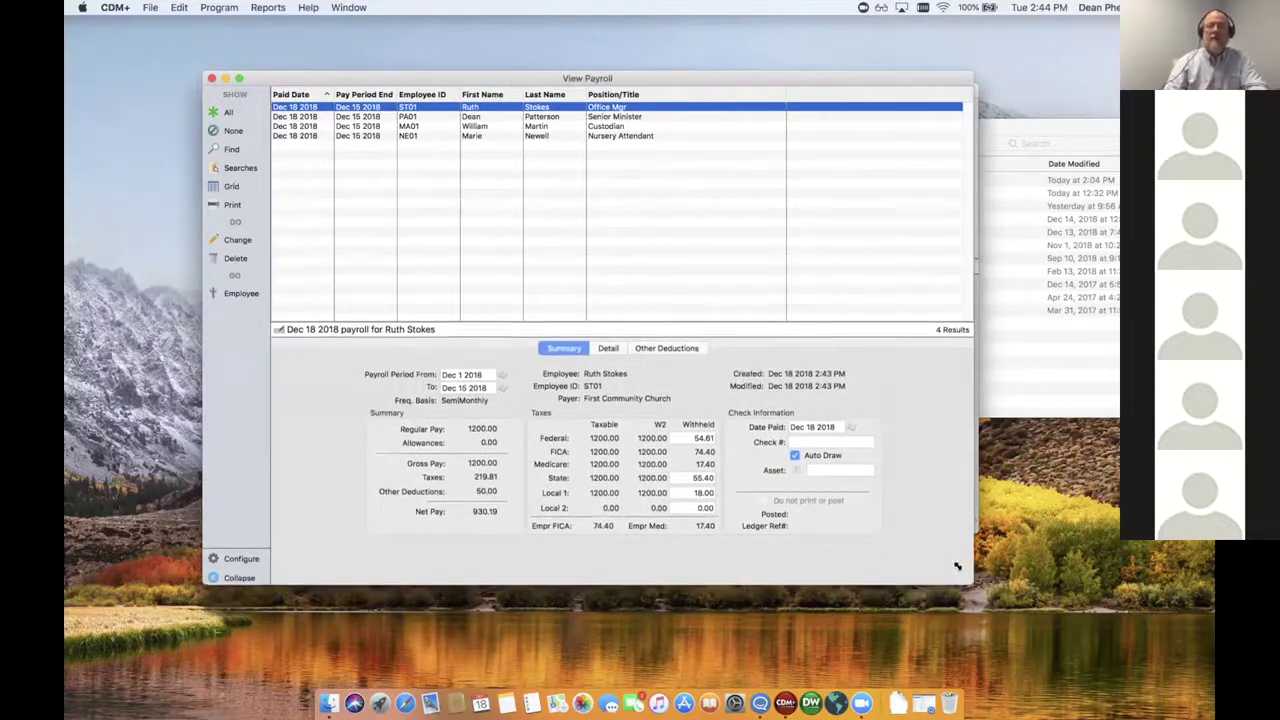
click(538, 117)
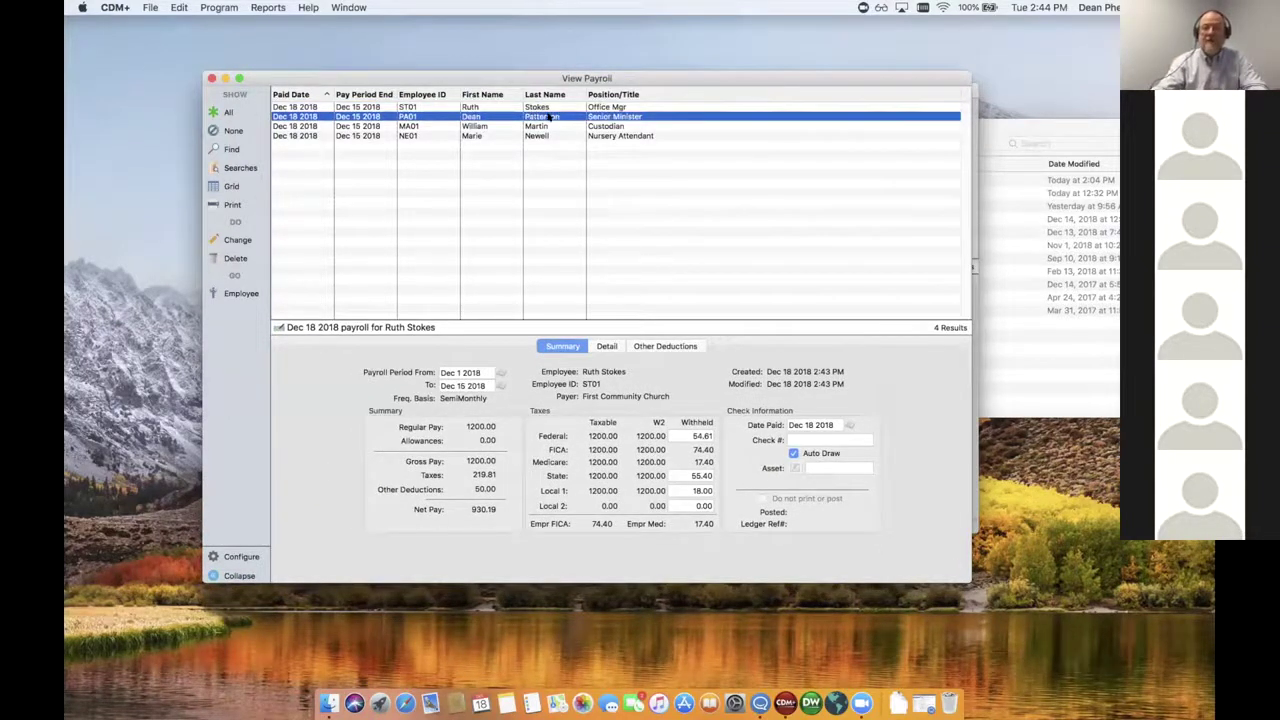